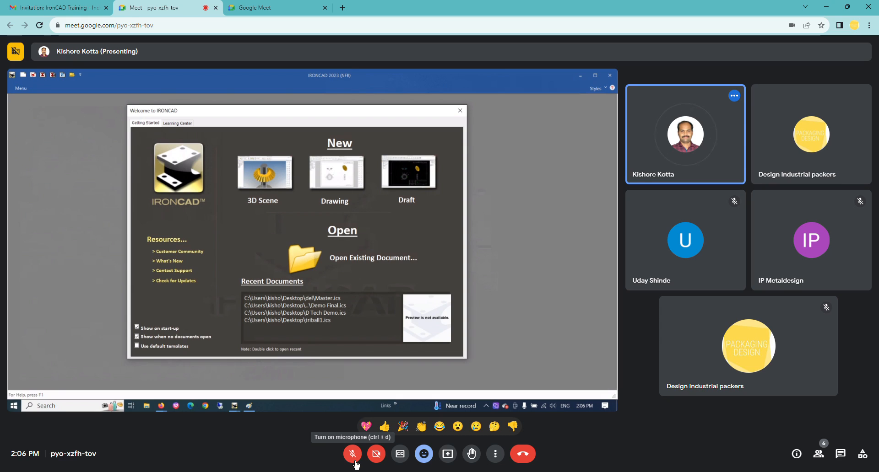
Switch the meeting microphone on and back off again for each spoken exchange
click(354, 459)
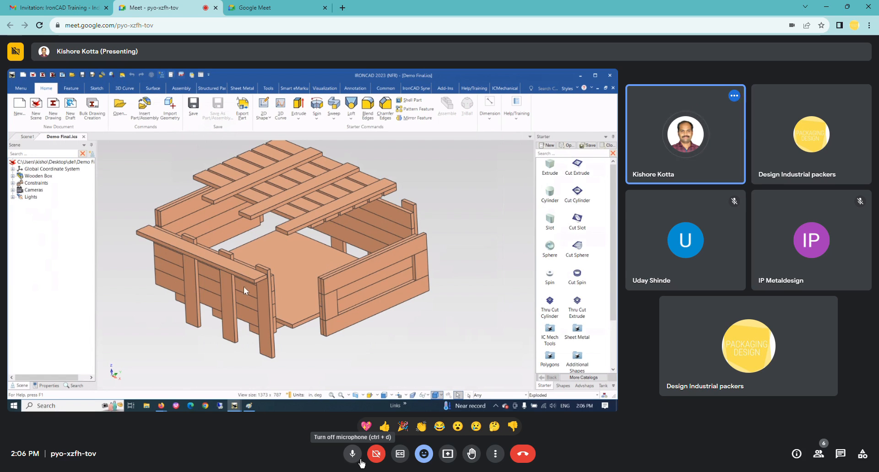
click(360, 462)
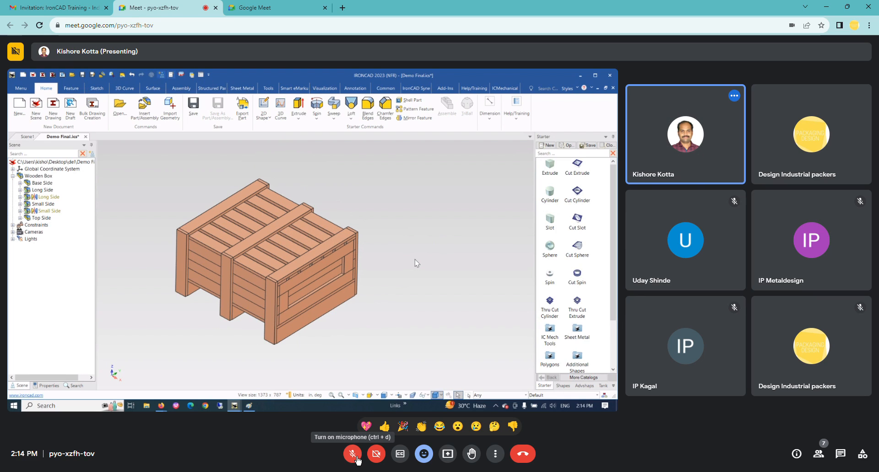
click(357, 457)
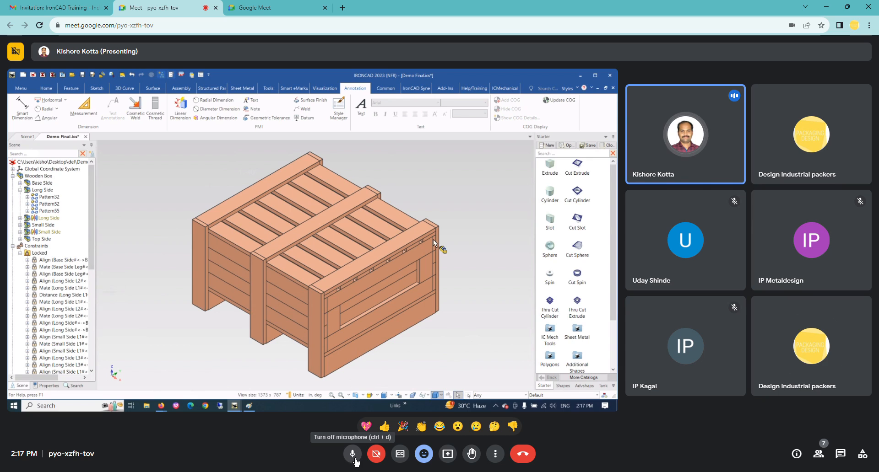
click(352, 456)
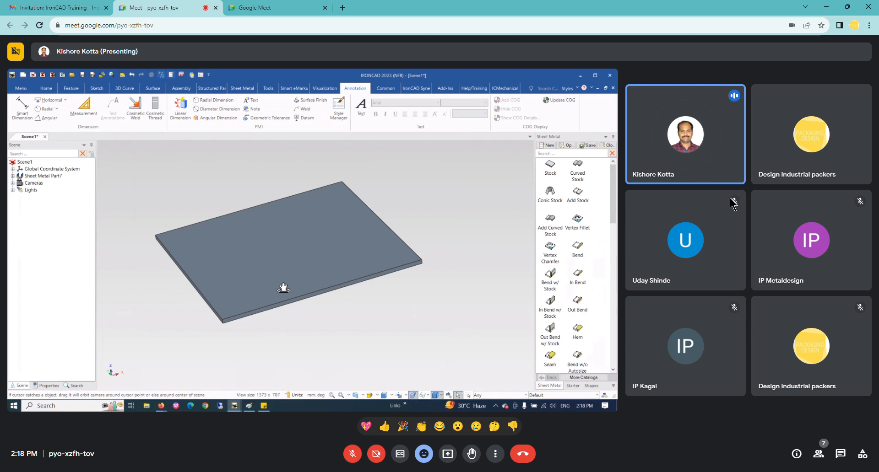
mouse_move(691, 373)
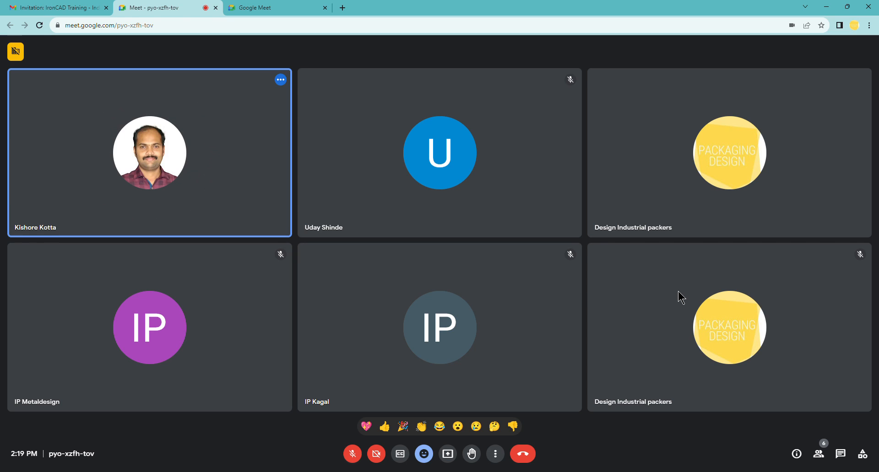
click(353, 454)
click(356, 462)
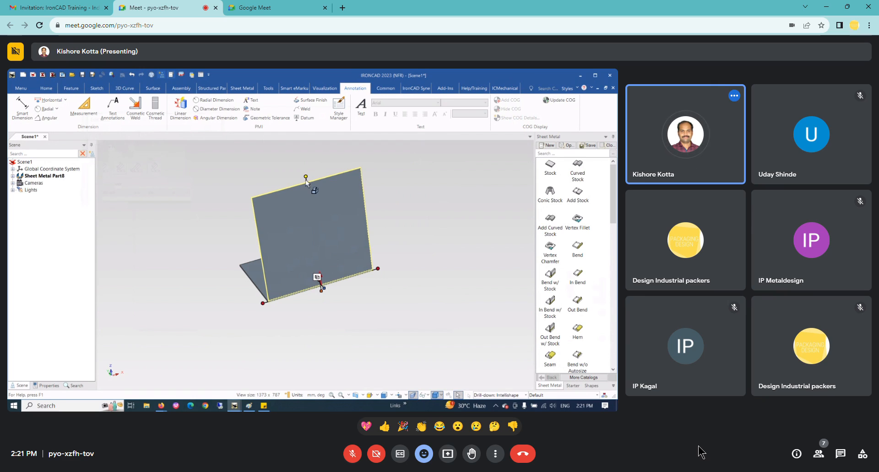
drag(153, 136, 68, 134)
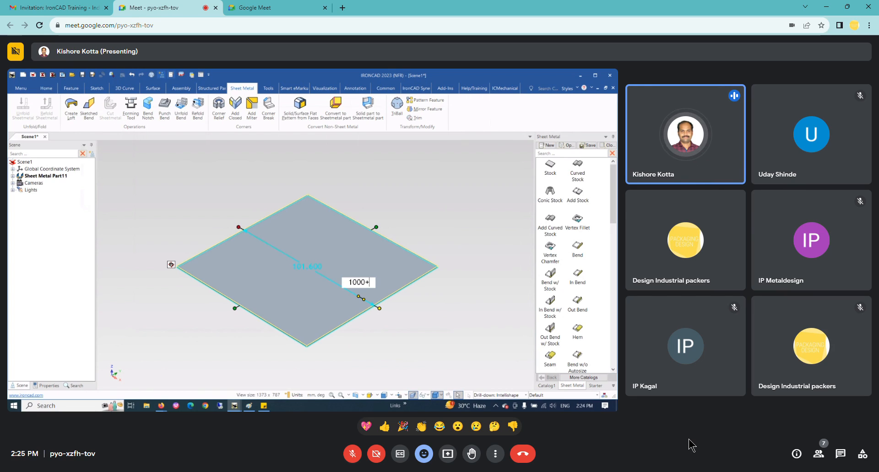
Set the sheet metal stock's length to 1000+500 mm and deselect the part
text(1)
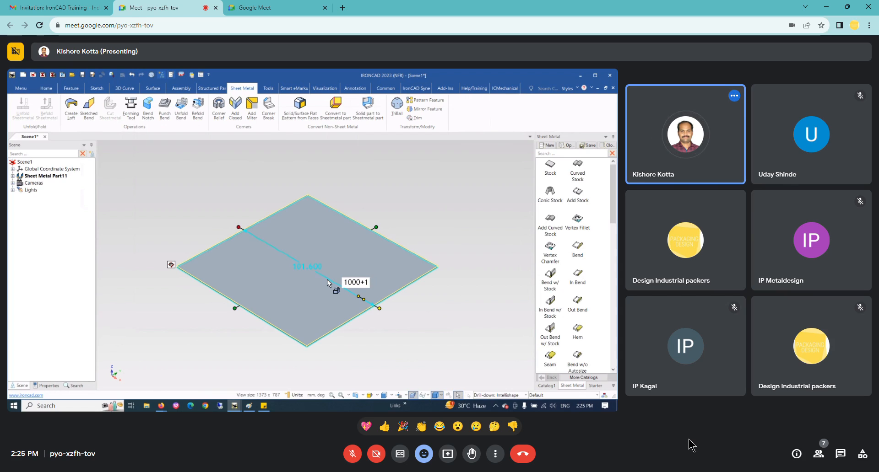
key(BackSpace)
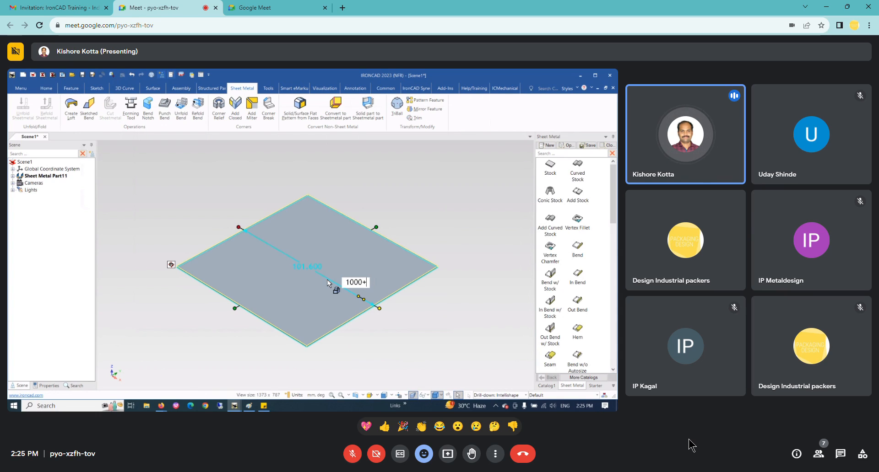
text(500)
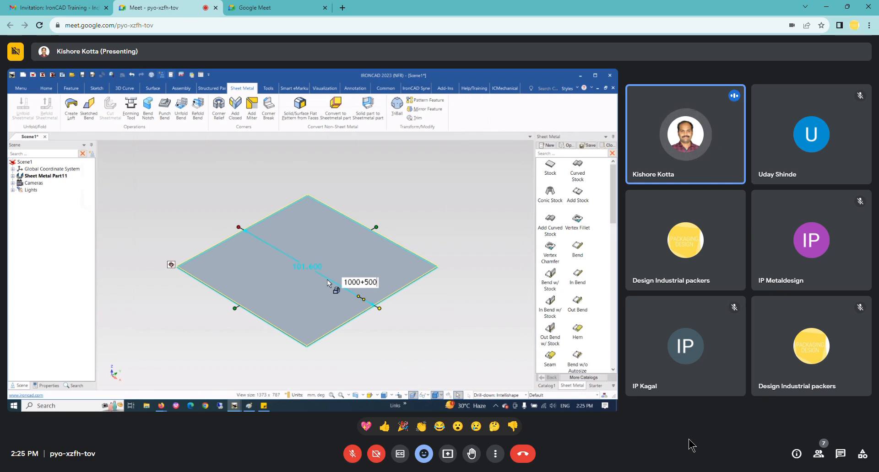
key(Return)
scroll(244, 257, down, 6)
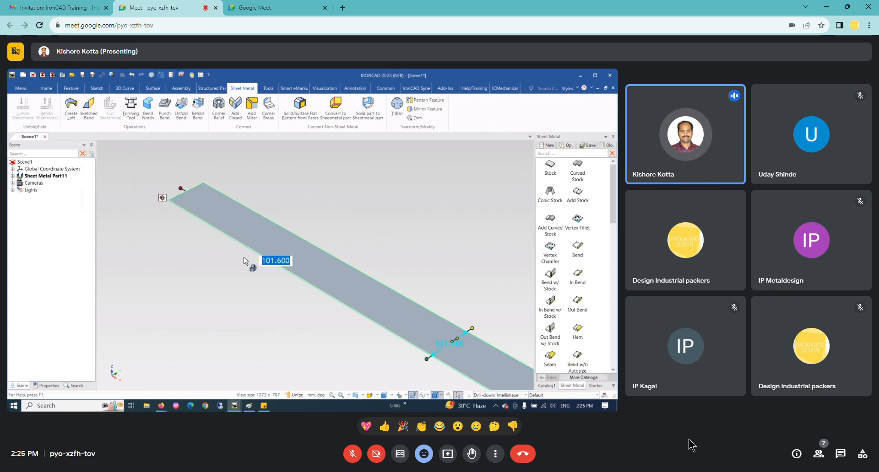
click(389, 203)
Set the sheet metal stock's width to 500 mm and deselect the part
middle_drag(300, 290, 333, 308)
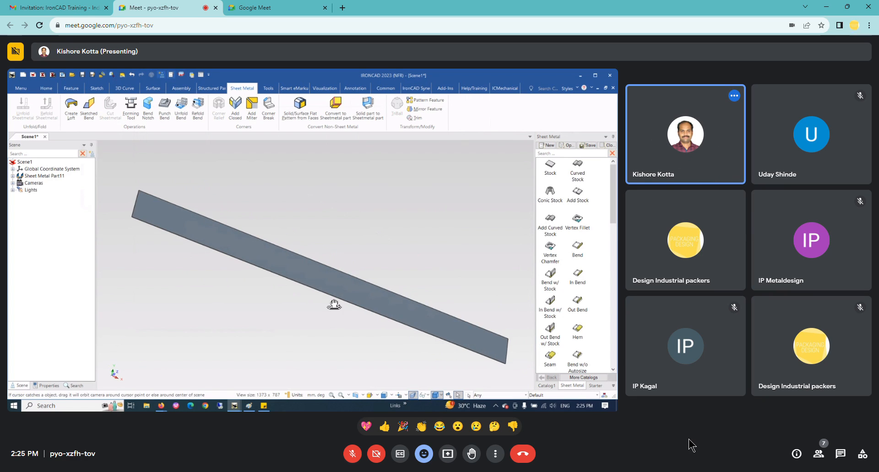
click(344, 282)
click(345, 282)
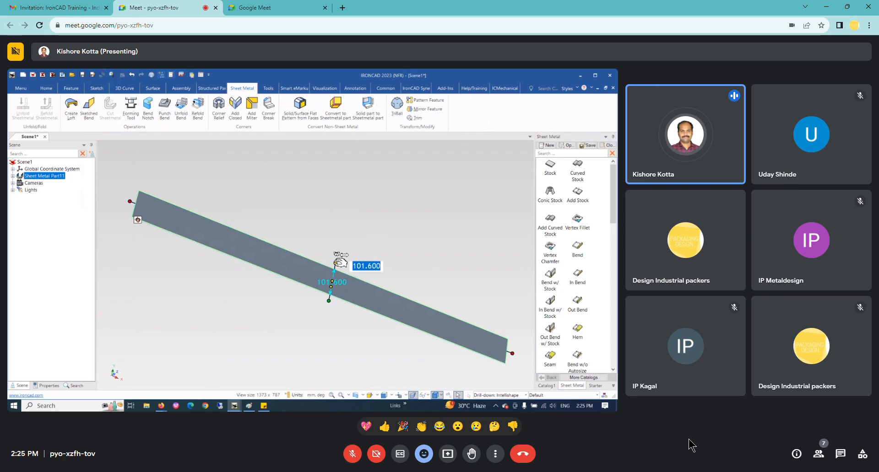
text(500)
key(Return)
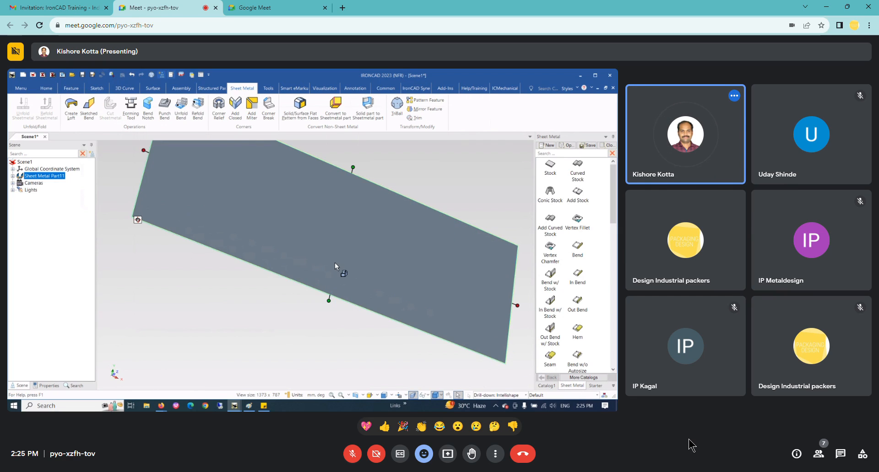
scroll(283, 326, down, 3)
click(311, 320)
View the sheet's large face straight on and start a 2D sketch placed Parallel to Face at Point at the face centre
middle_drag(331, 219, 284, 275)
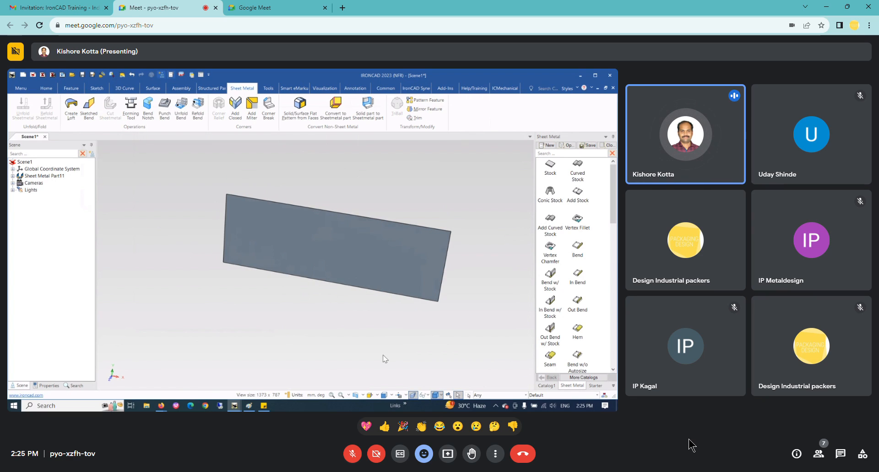
click(412, 395)
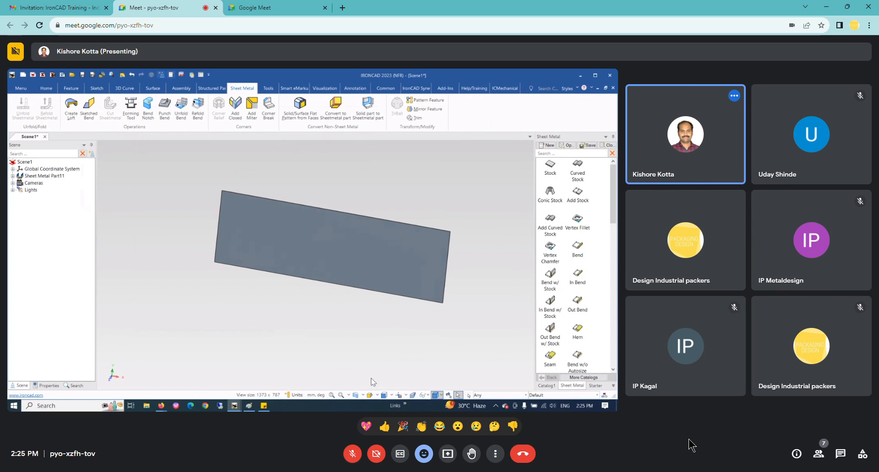
click(374, 254)
scroll(201, 263, up, 2)
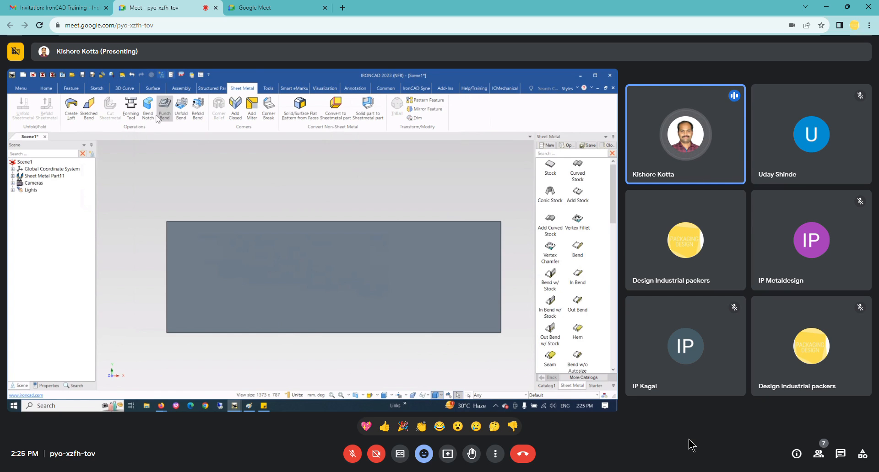
click(96, 88)
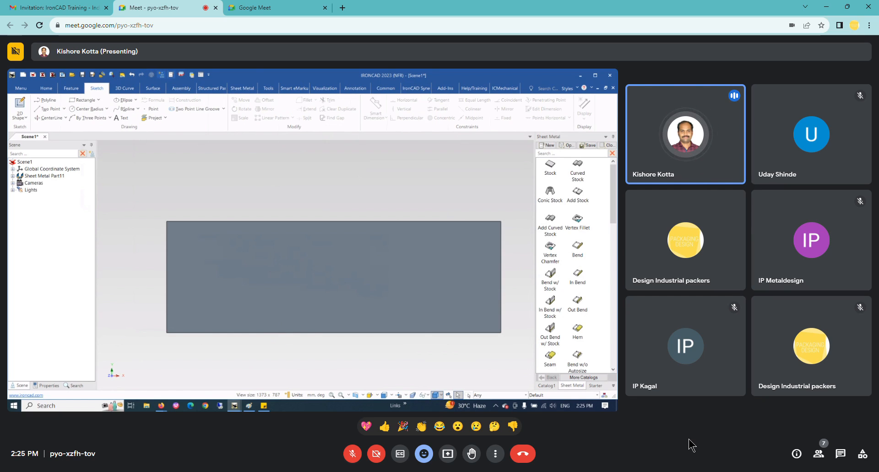
click(19, 107)
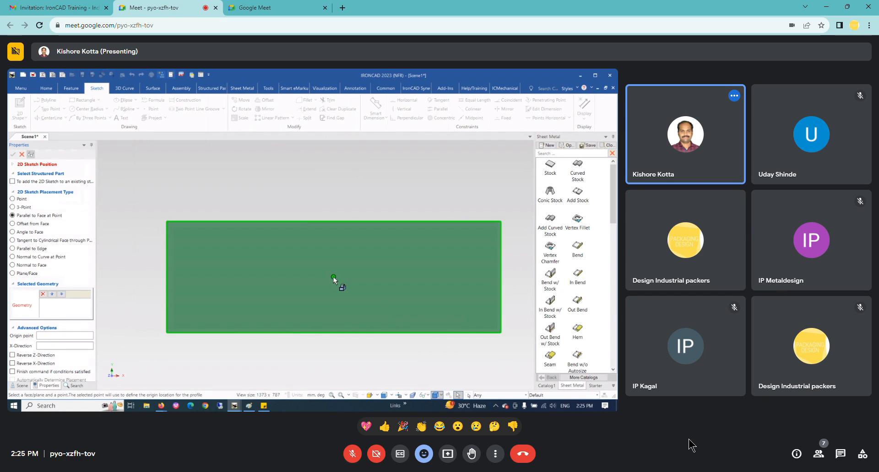
click(333, 278)
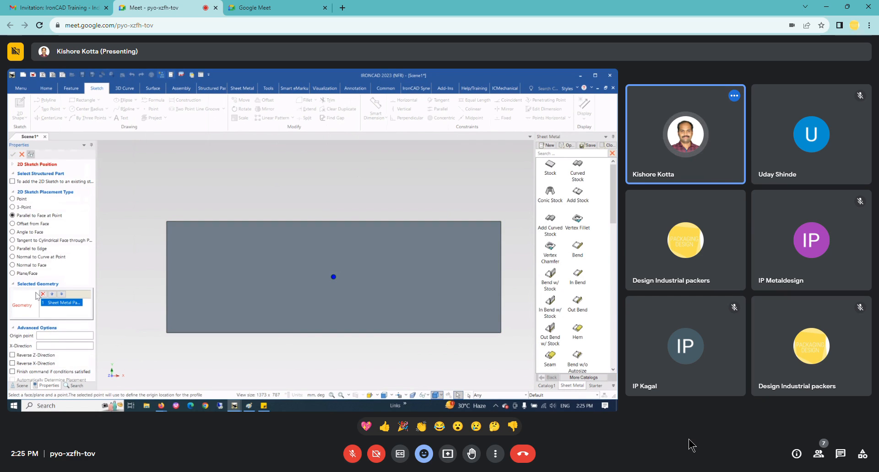
Set the sketch origin to the sheet's lower-left corner and the X-Direction to its bottom edge, add the face as geometry, and accept the placement
click(47, 338)
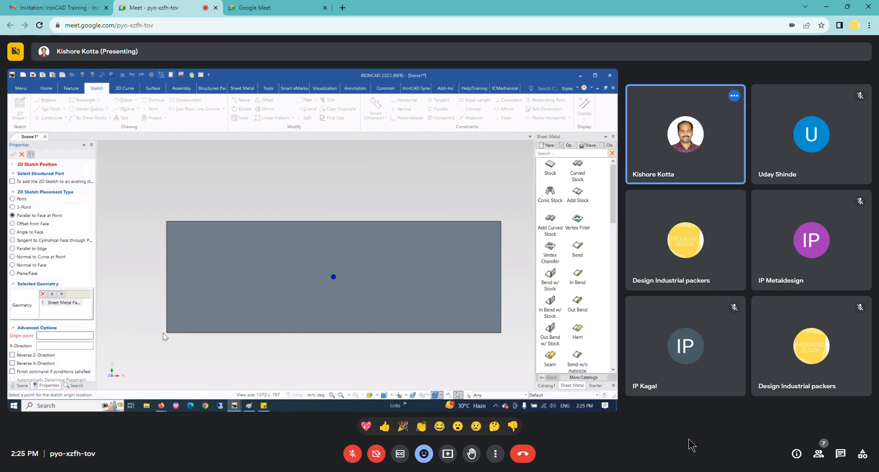
click(167, 334)
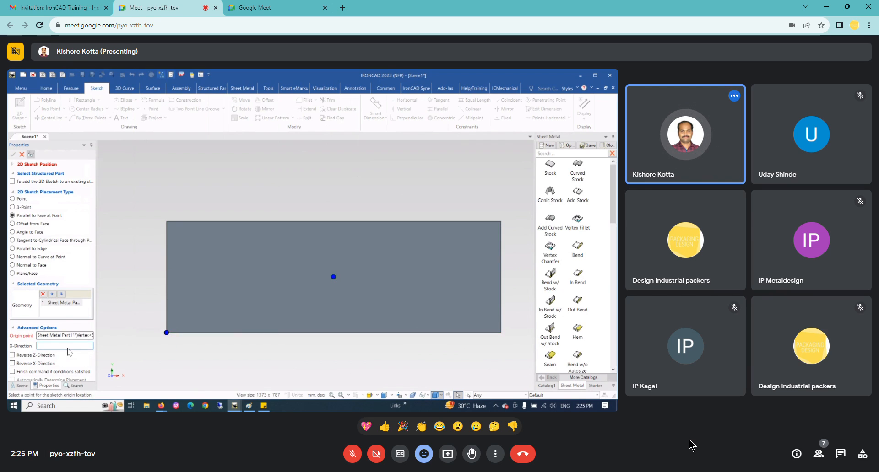
click(249, 333)
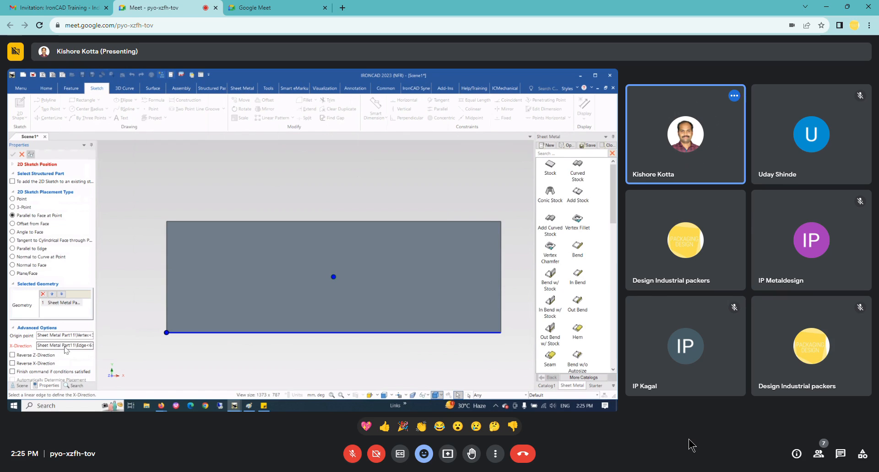
click(62, 304)
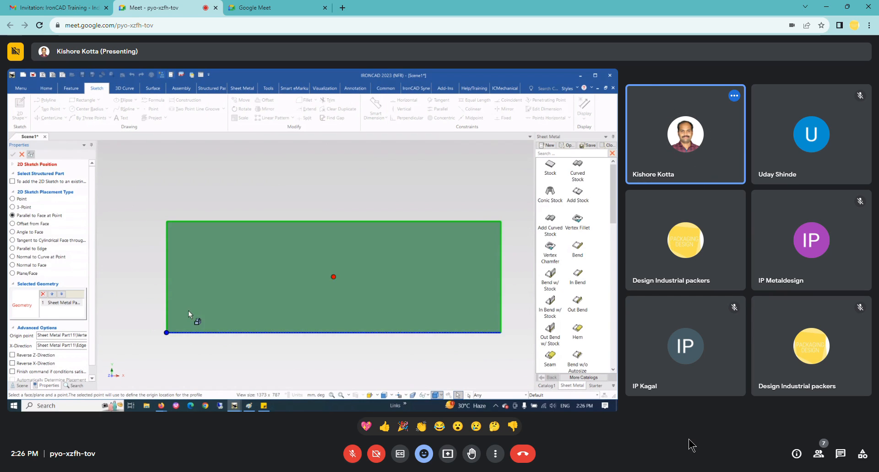
click(167, 334)
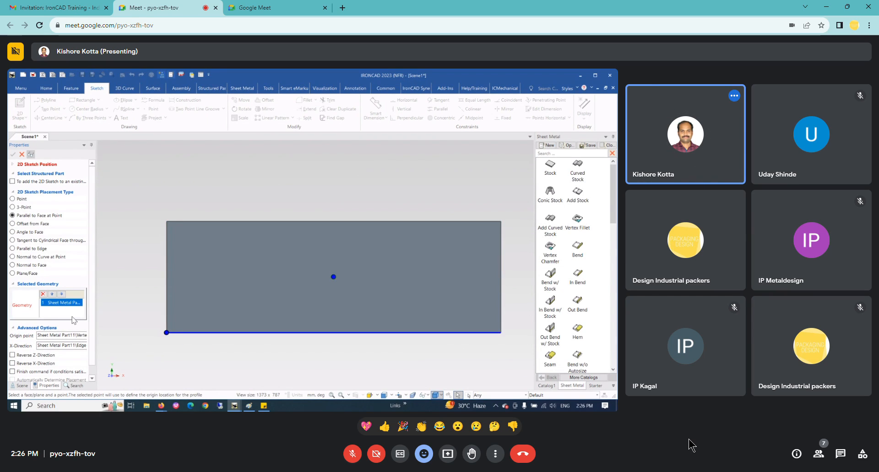
scroll(75, 358, down, 1)
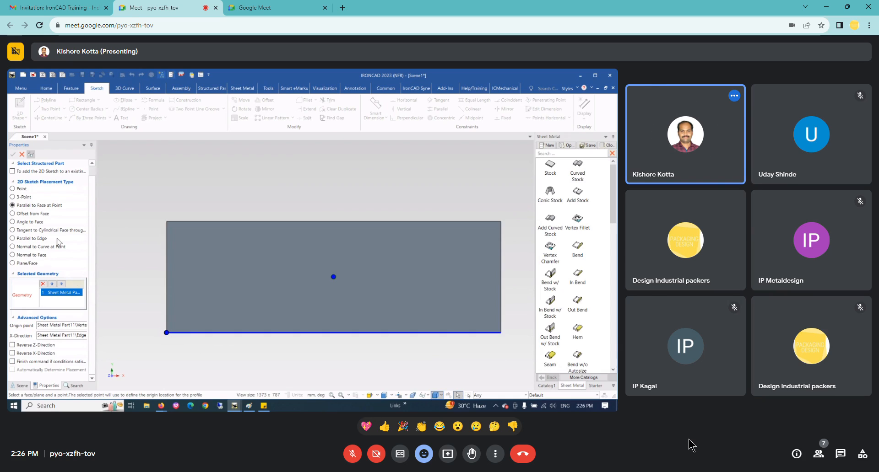
click(282, 274)
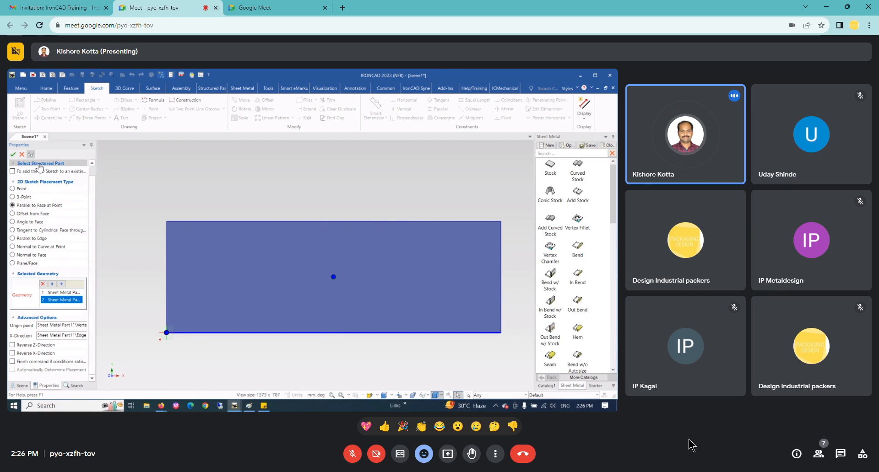
click(14, 154)
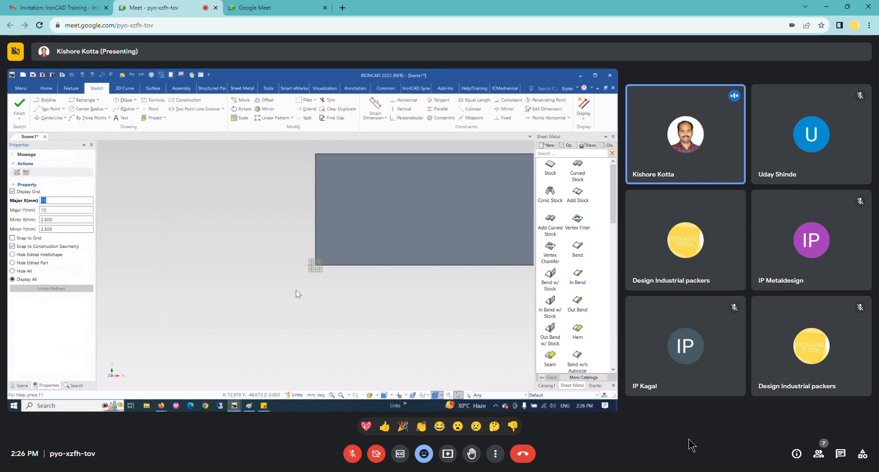
Sketch three vertical 500 mm two-point lines between the sheet's long edges, the first two at about X 354 and 770 mm
scroll(439, 215, up, 3)
scroll(258, 307, up, 1)
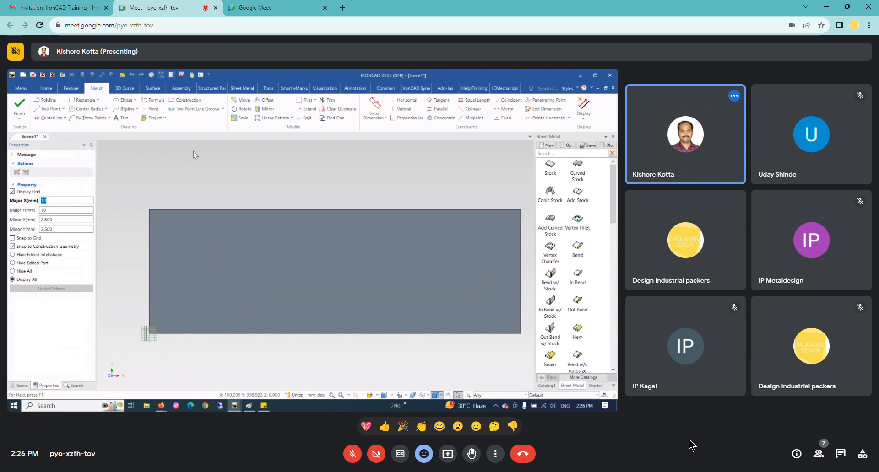
click(48, 109)
click(237, 210)
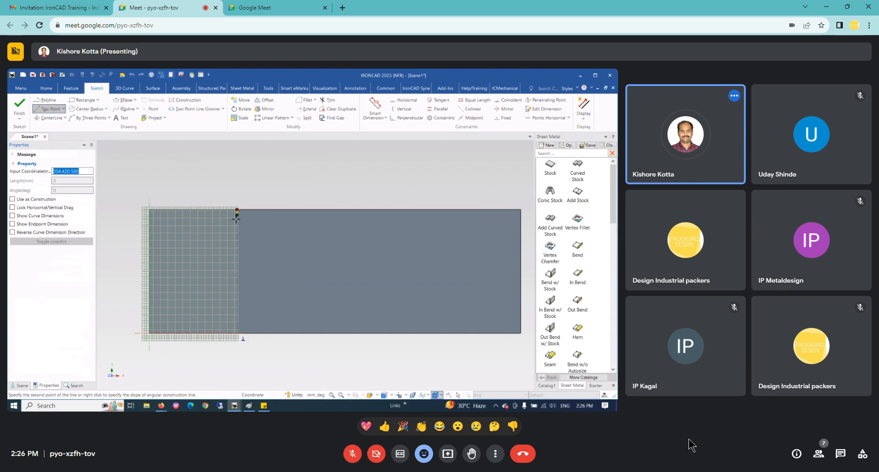
click(237, 333)
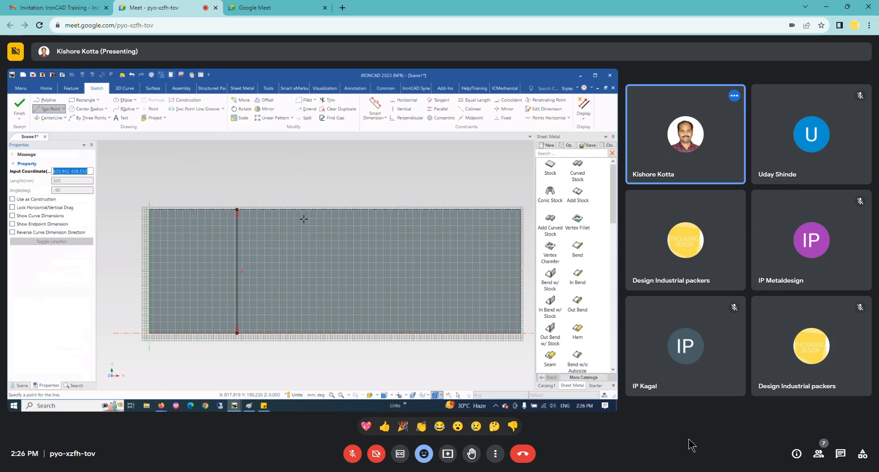
click(339, 209)
click(339, 333)
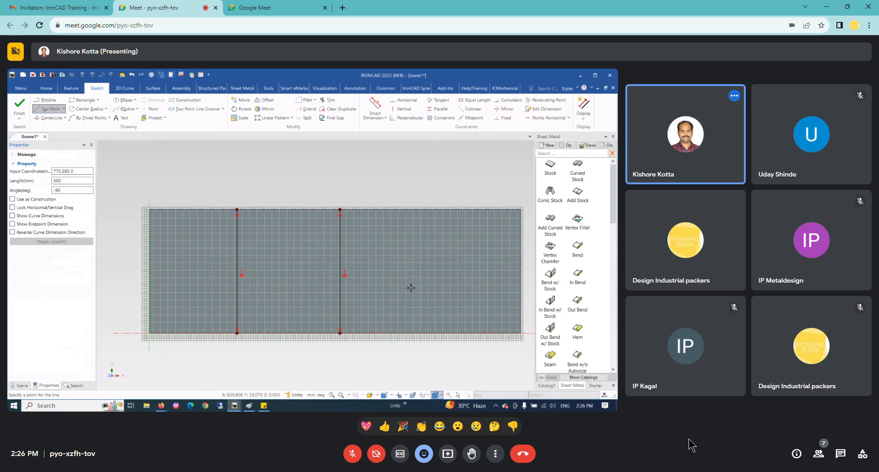
click(435, 209)
click(435, 333)
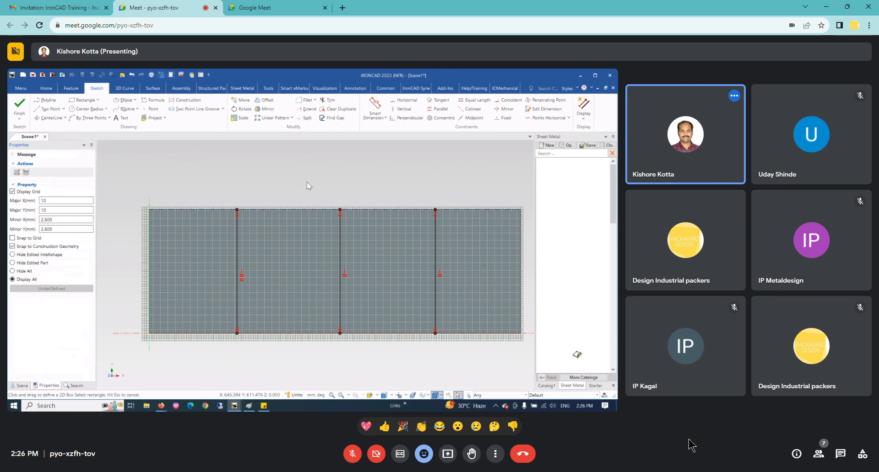
scroll(396, 277, up, 1)
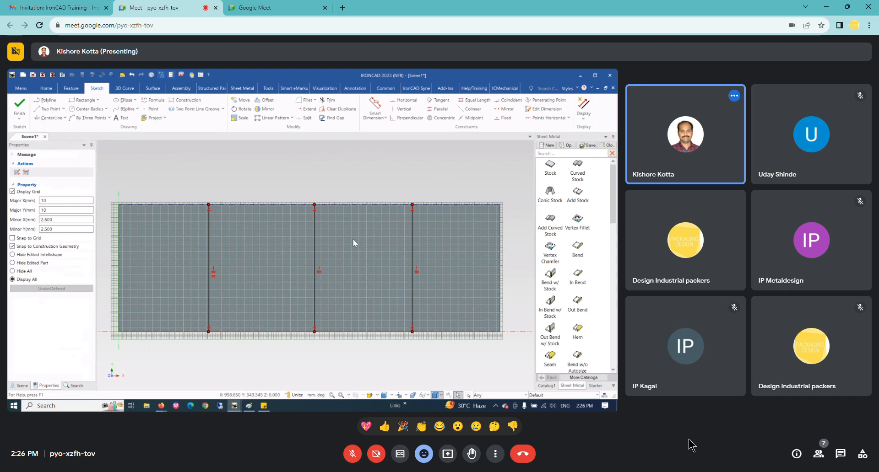
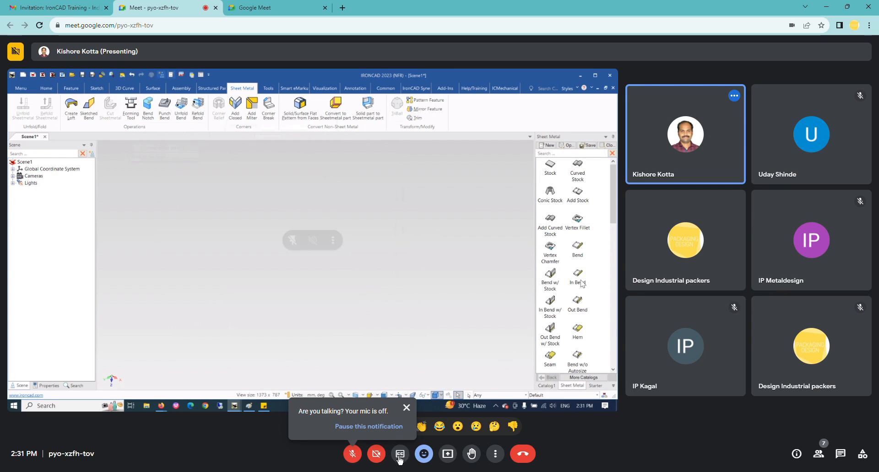
Unmute the meeting microphone for each spoken reply and mute it again once the reply is finished
click(358, 461)
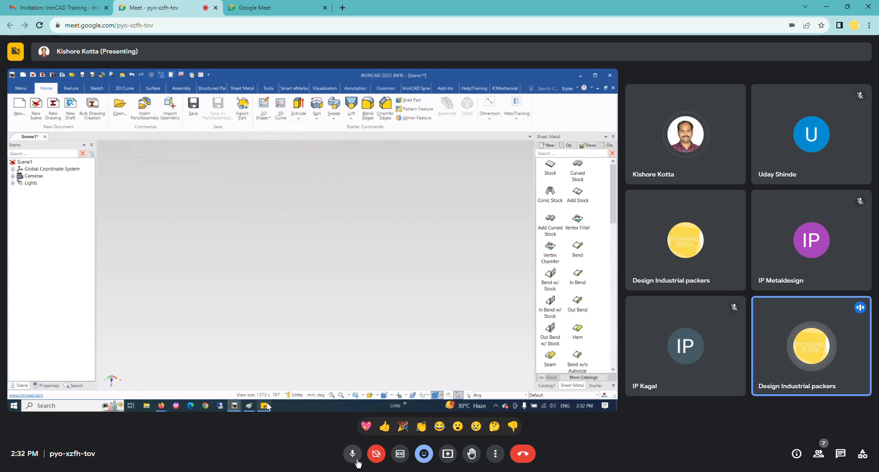
click(352, 454)
click(356, 460)
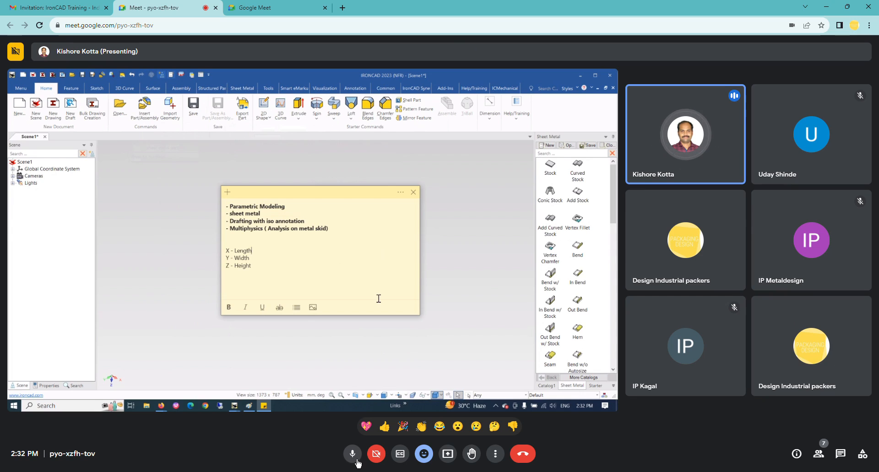
click(357, 461)
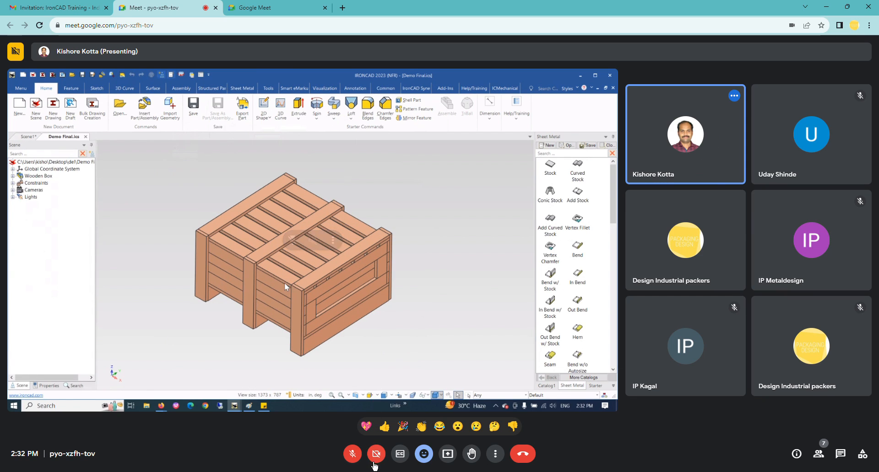
click(357, 456)
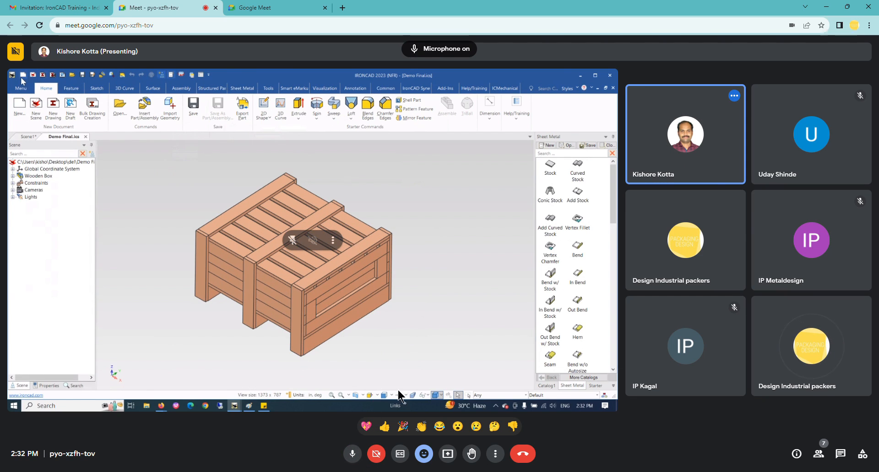
click(353, 456)
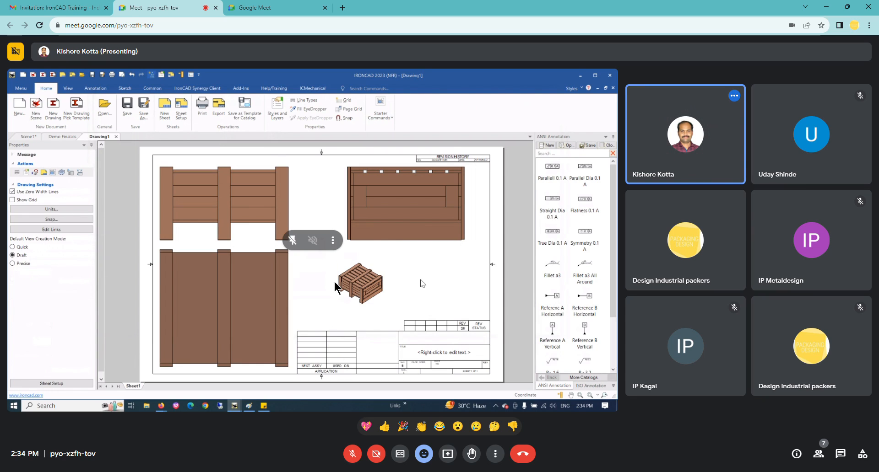
click(352, 454)
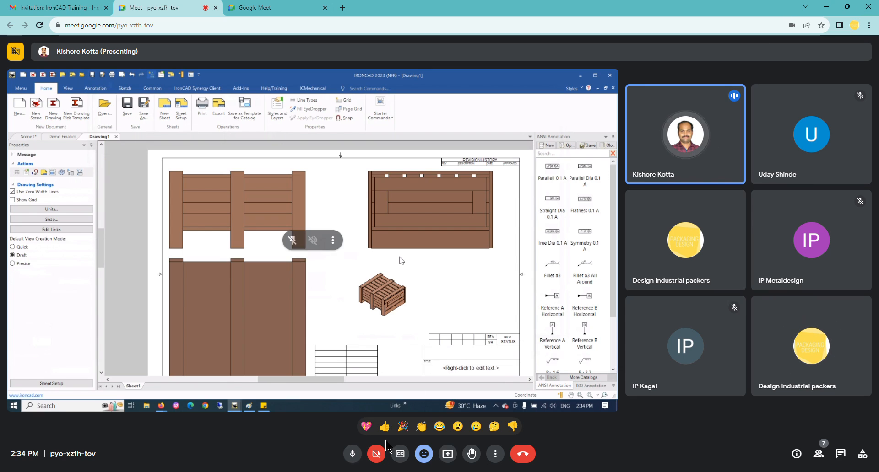
click(352, 453)
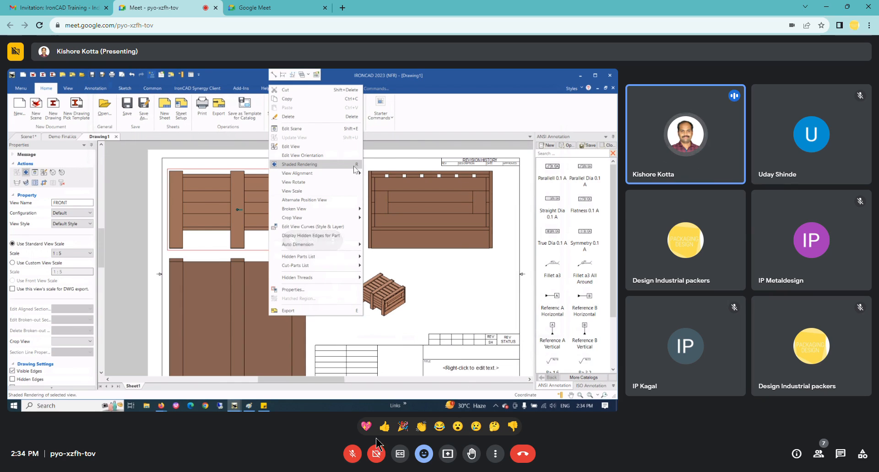
click(390, 433)
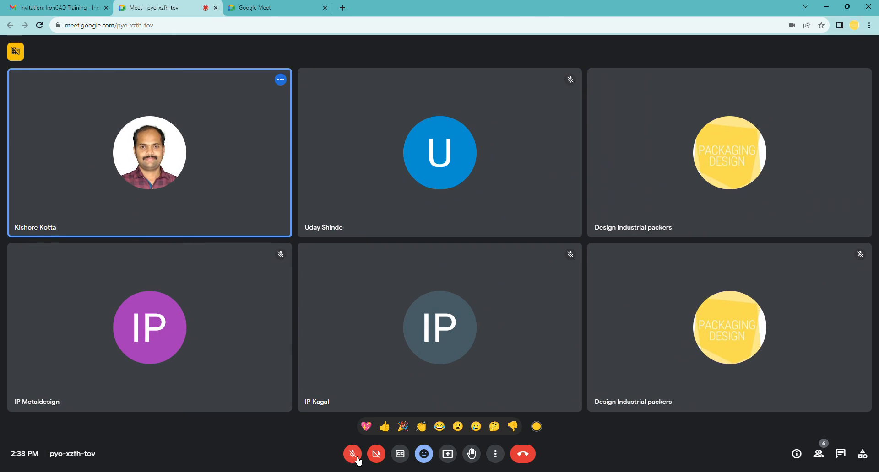
click(357, 460)
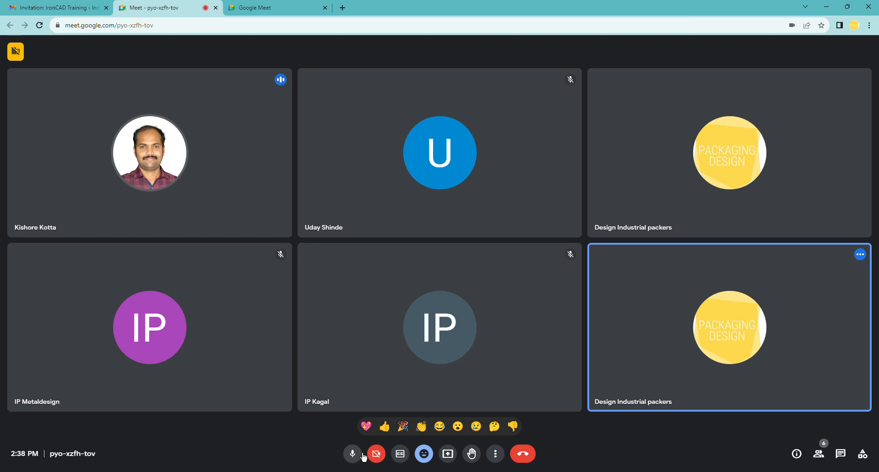
click(364, 458)
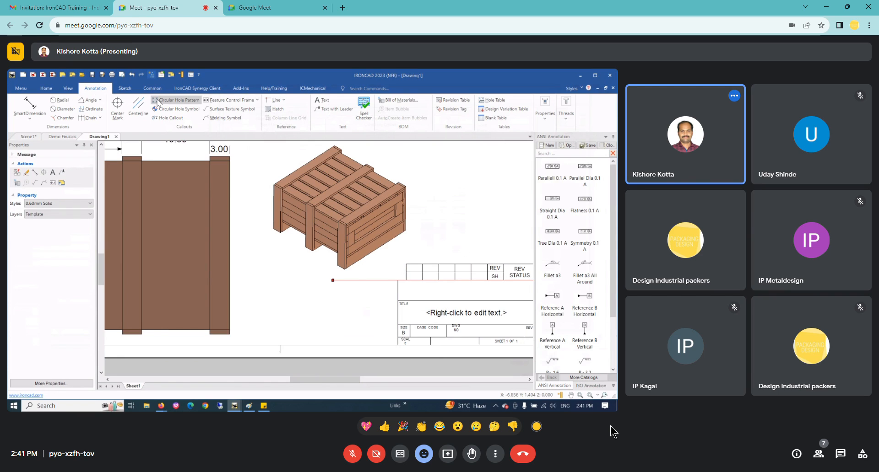
Trim the segment of the title block's upper border line that sticks out beyond the block, below the isometric view
click(124, 88)
click(217, 100)
click(365, 277)
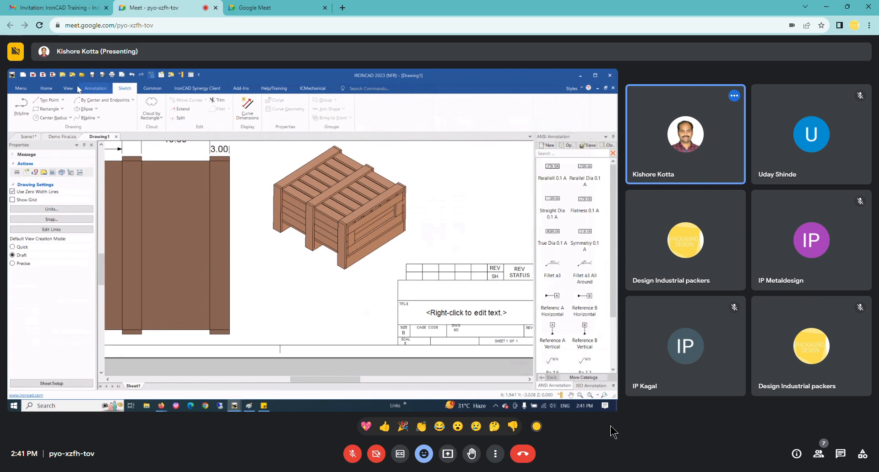
Insert a Bill of Materials for Demo Final.ics using the Default BOM template and the Parts Only style
click(47, 88)
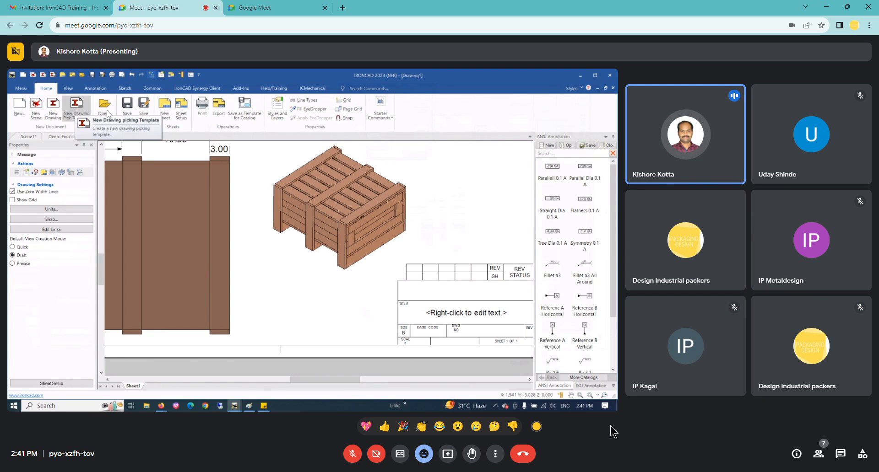
click(95, 89)
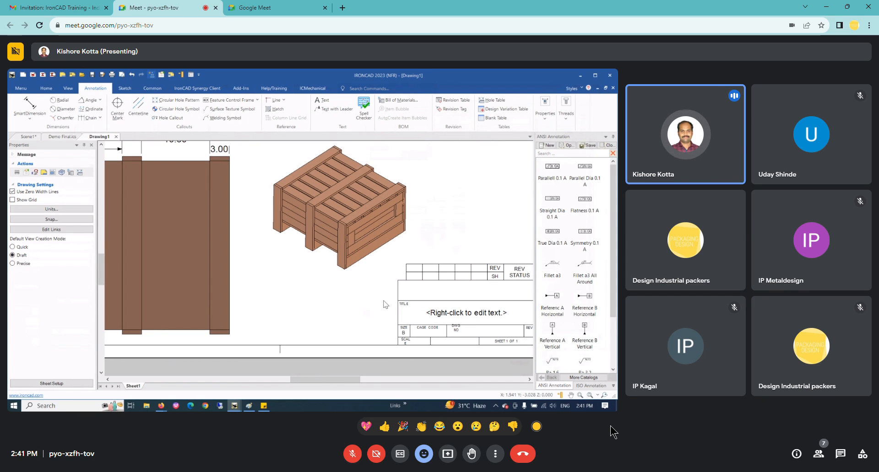
click(398, 100)
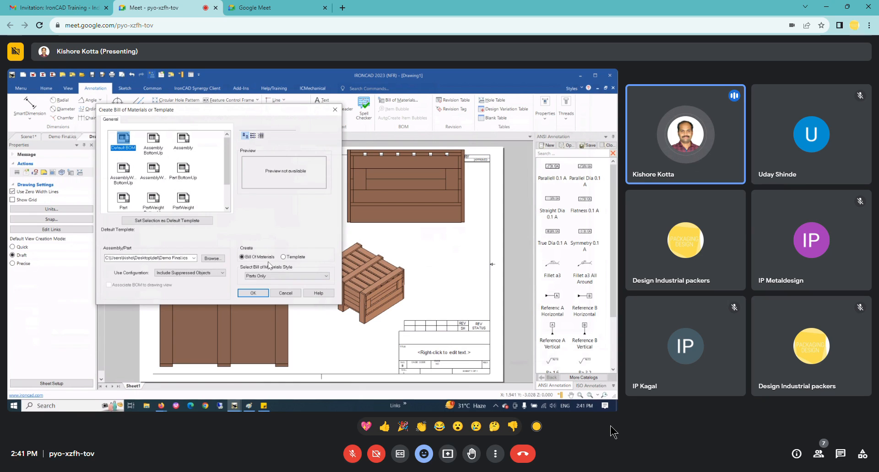
click(255, 293)
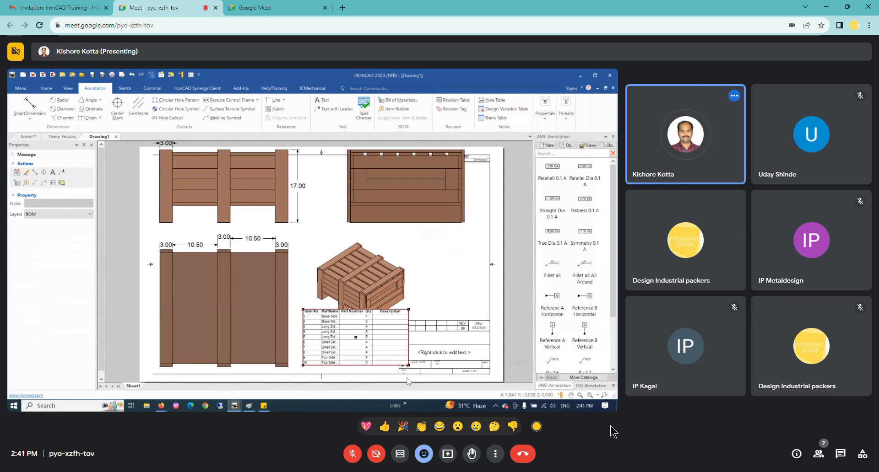
Move the bill of materials table into the free space above the isometric crate view and shift that view down
scroll(367, 353, up, 3)
click(331, 279)
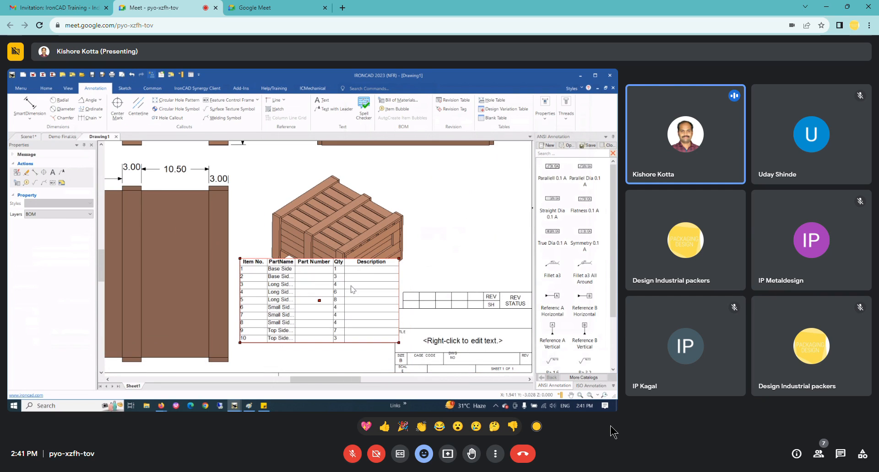
drag(355, 307, 415, 220)
click(352, 282)
drag(338, 288, 315, 346)
mouse_move(334, 319)
mouse_down()
mouse_move(320, 334)
mouse_move(328, 324)
mouse_up()
drag(403, 223, 377, 218)
Edit the bill of materials: widen the PartName column to fit the full names and remove the Part Number column
double_click(402, 222)
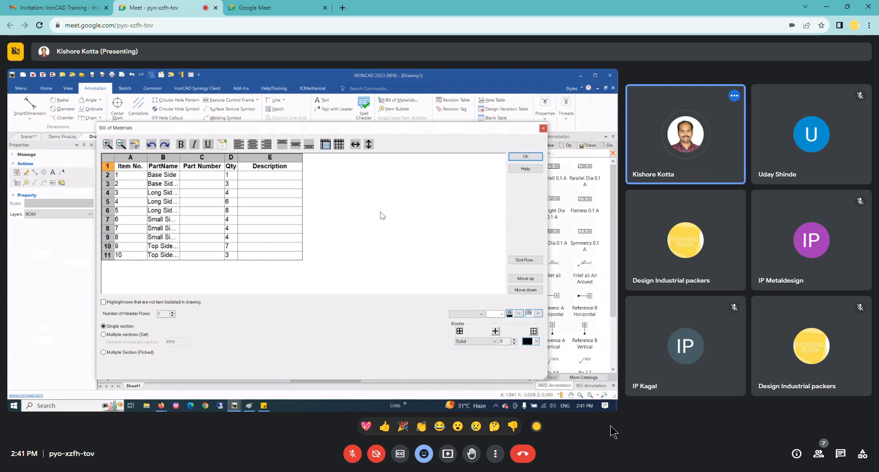
drag(180, 156, 209, 156)
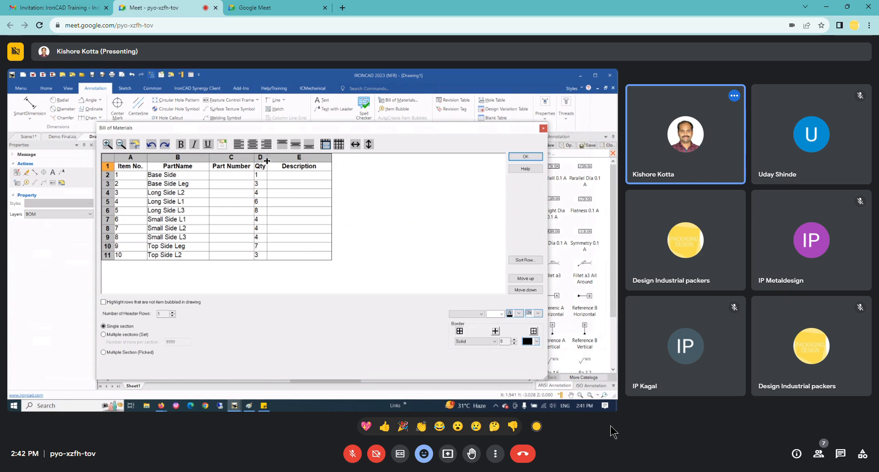
click(245, 159)
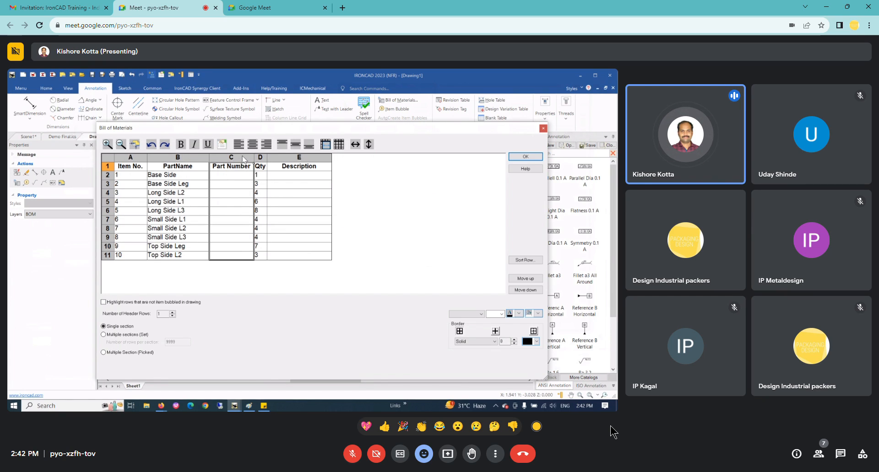
double_click(244, 159)
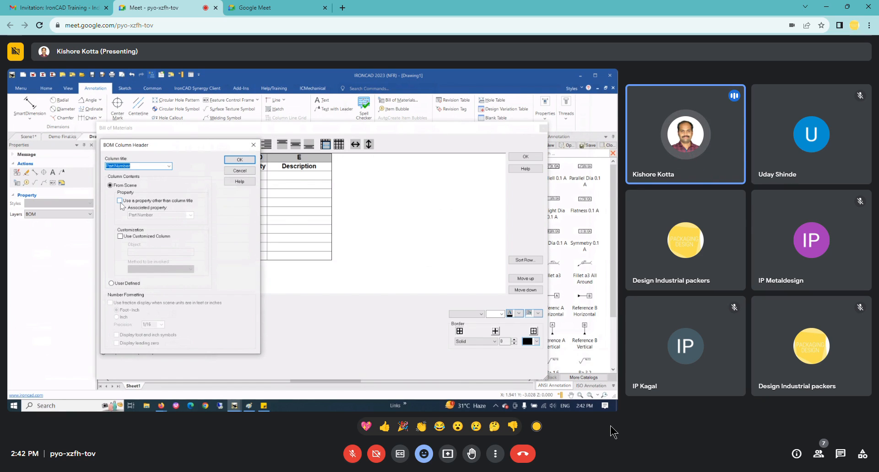
key(Return)
right_click(242, 163)
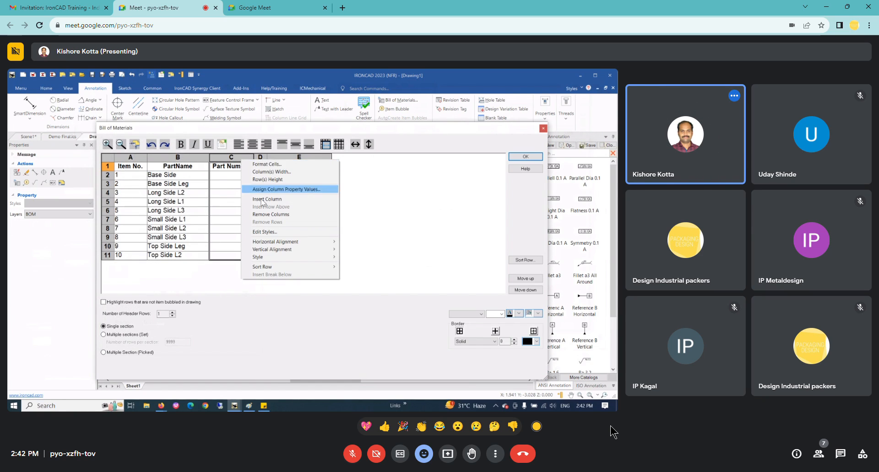
click(268, 215)
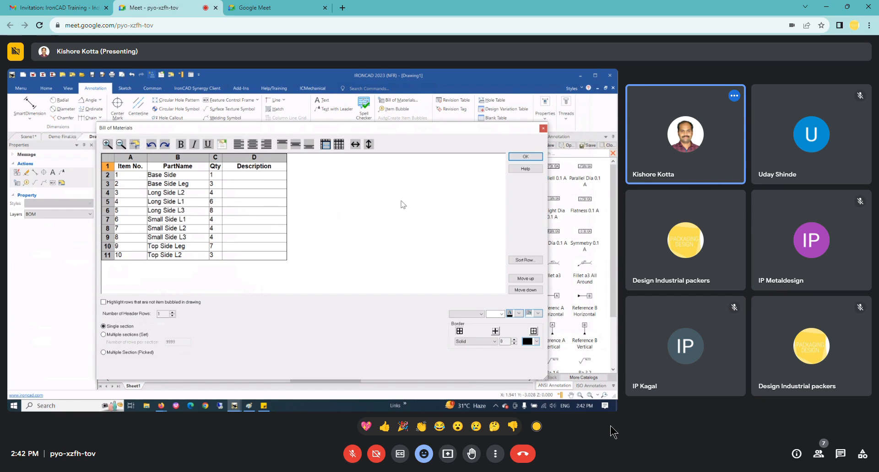
click(513, 158)
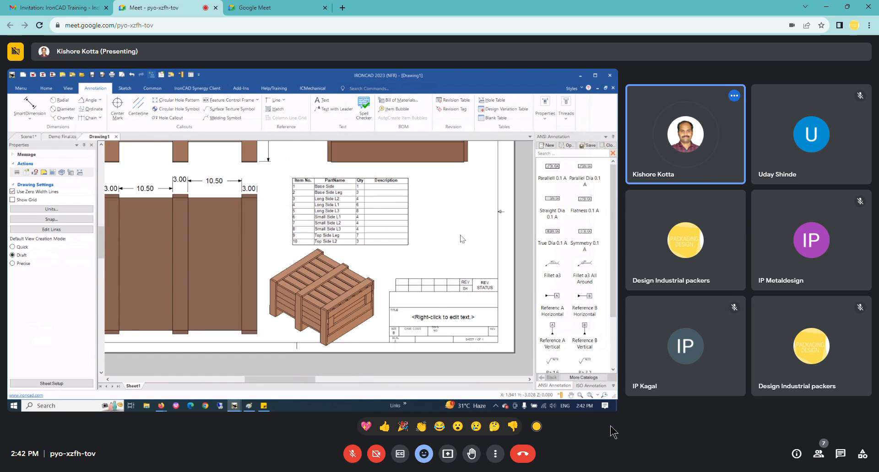
scroll(355, 254, down, 2)
scroll(422, 225, up, 3)
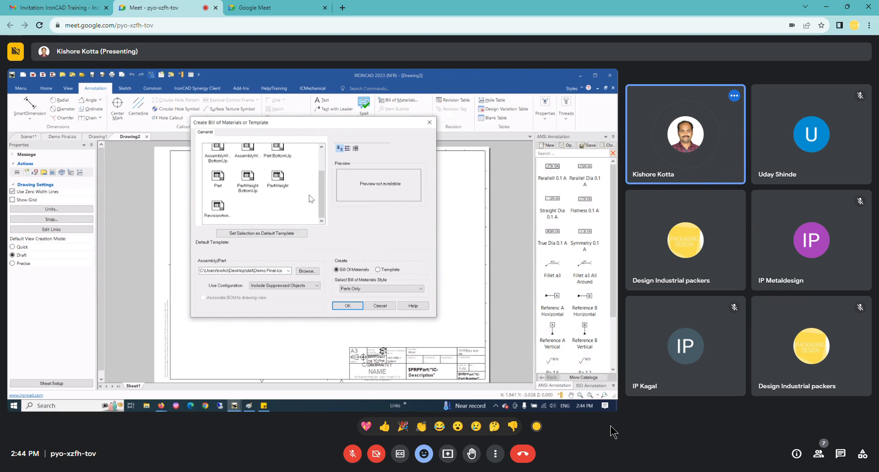
scroll(309, 195, up, 3)
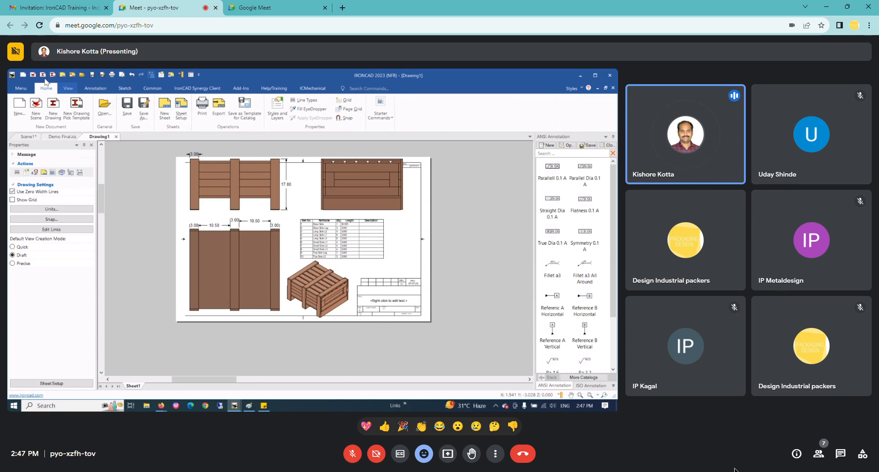
Save the wooden crate drawing as Demo Final.icd
click(27, 88)
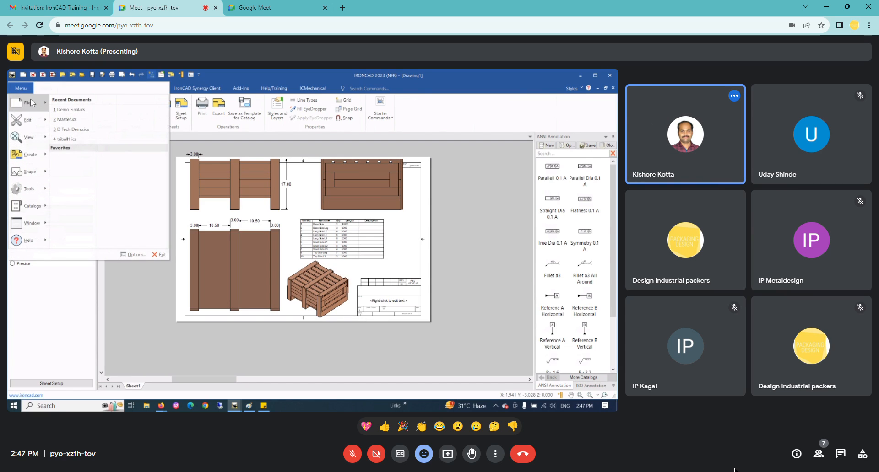
mouse_move(31, 101)
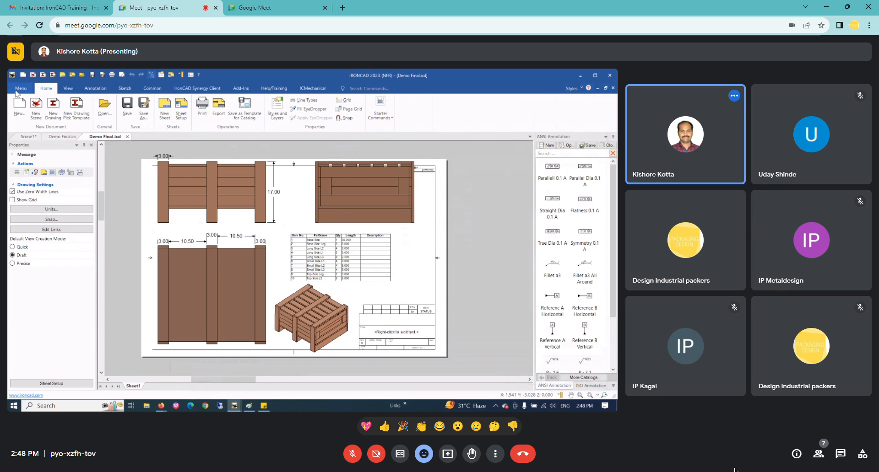
Create a new drawing from the ANSI (English) B Size template and close it without saving
click(171, 156)
click(366, 166)
click(451, 156)
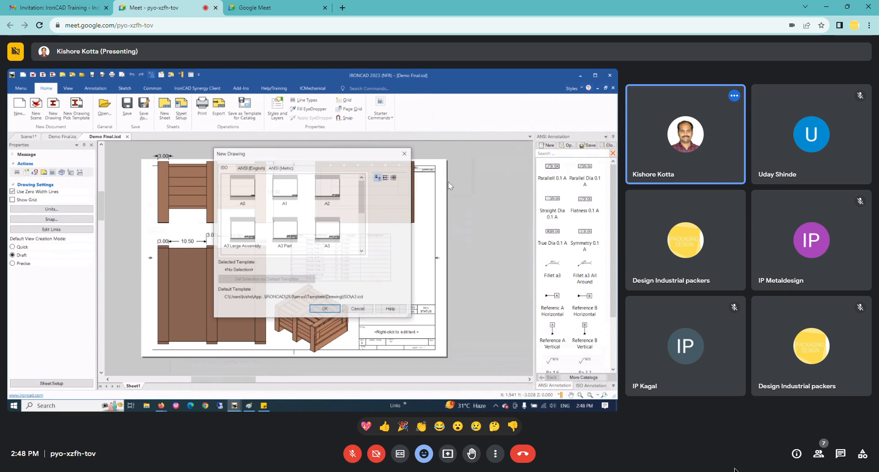
click(251, 168)
click(302, 233)
click(329, 237)
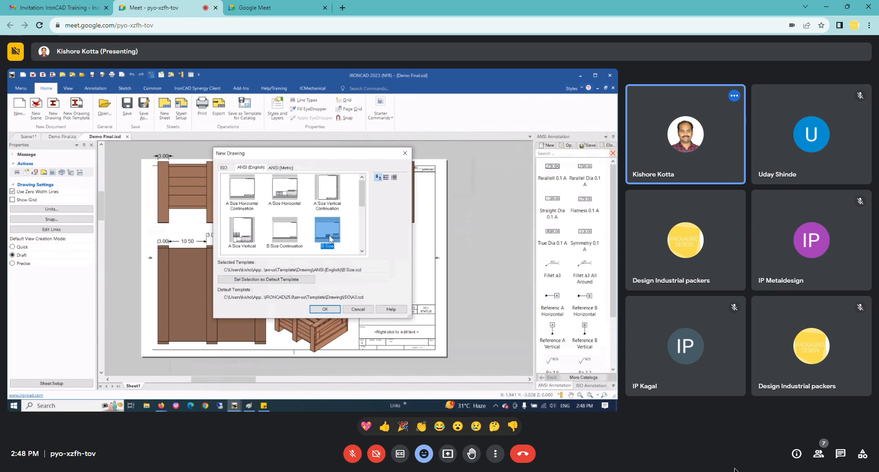
click(321, 308)
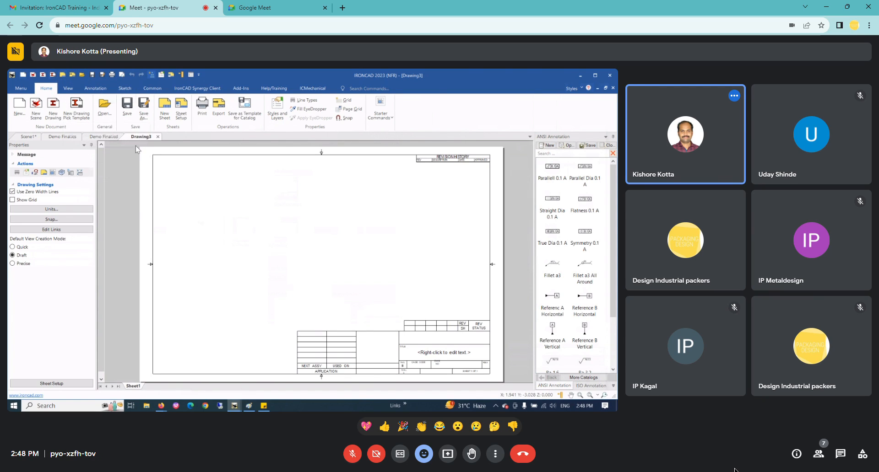
click(157, 137)
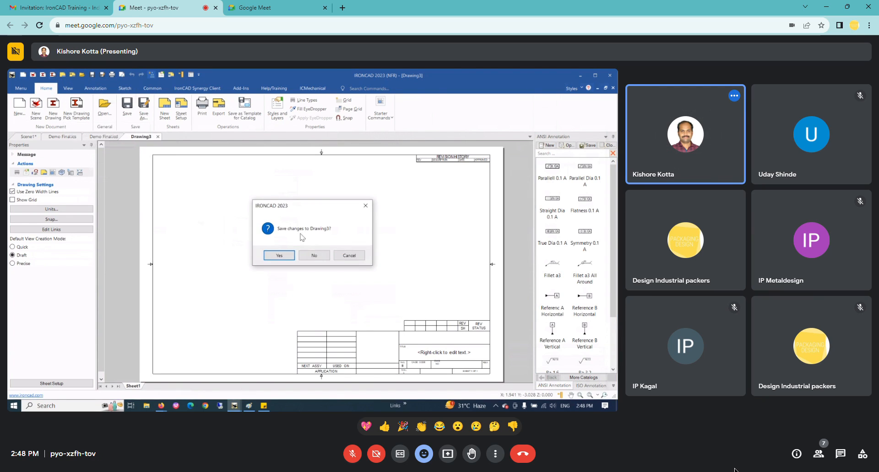
click(314, 255)
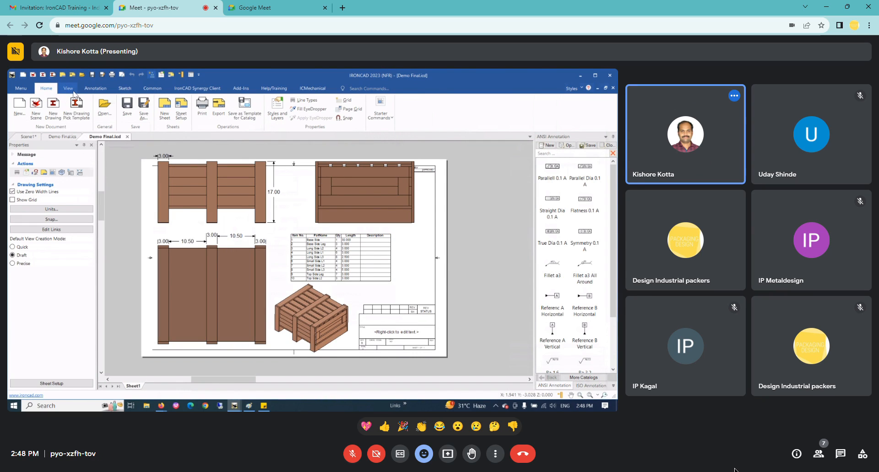
Look through the drawing environment's file and creation commands and its view, annotation, sketch and common tools
click(26, 88)
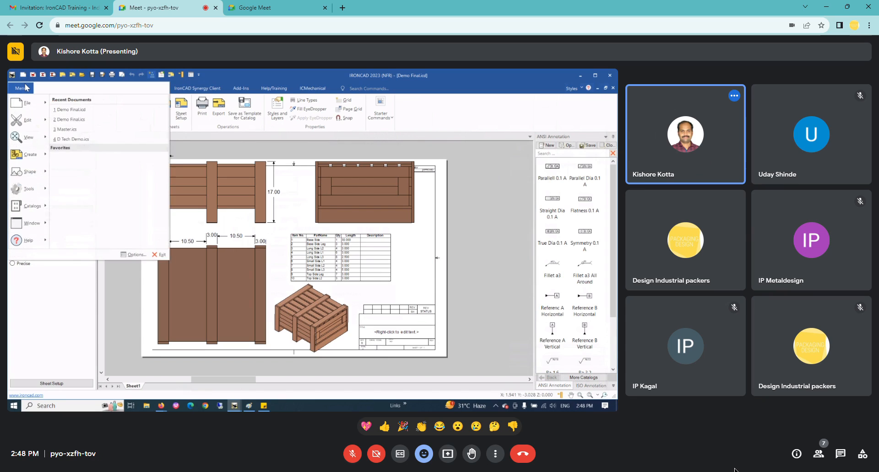
mouse_move(28, 101)
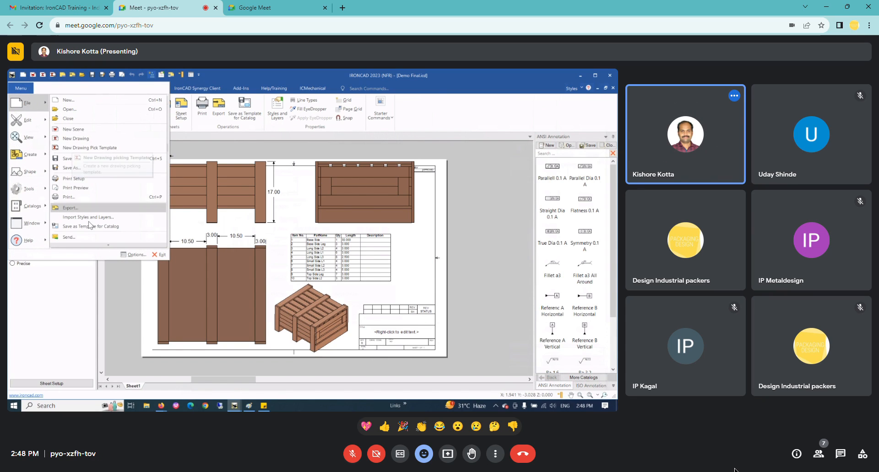
mouse_move(92, 246)
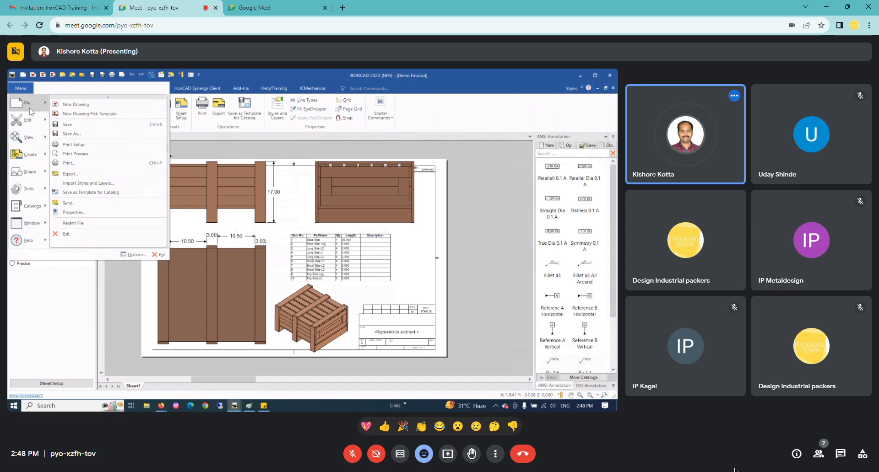
mouse_move(31, 154)
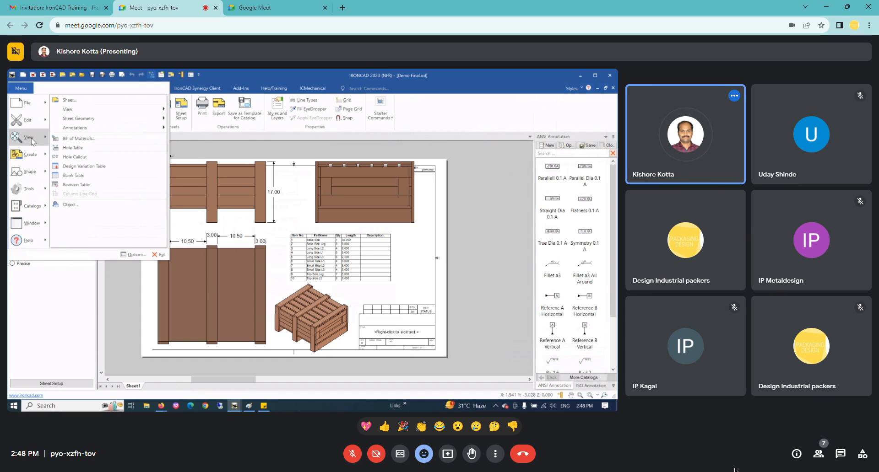
click(465, 208)
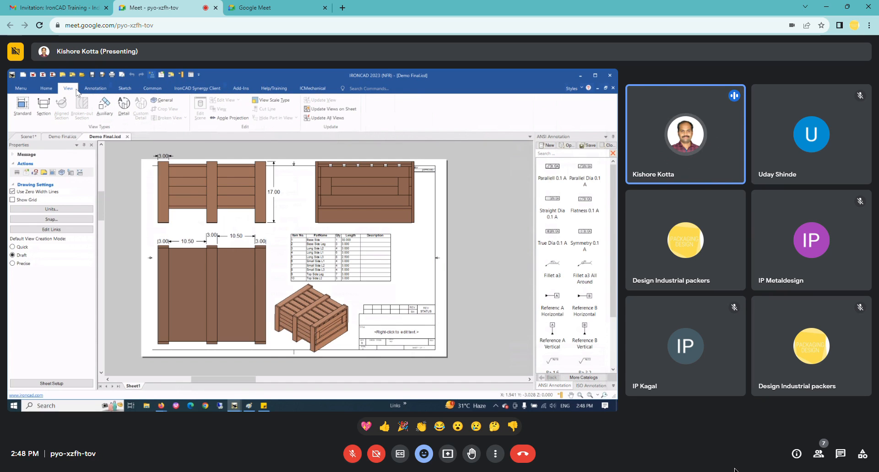
click(95, 88)
click(125, 88)
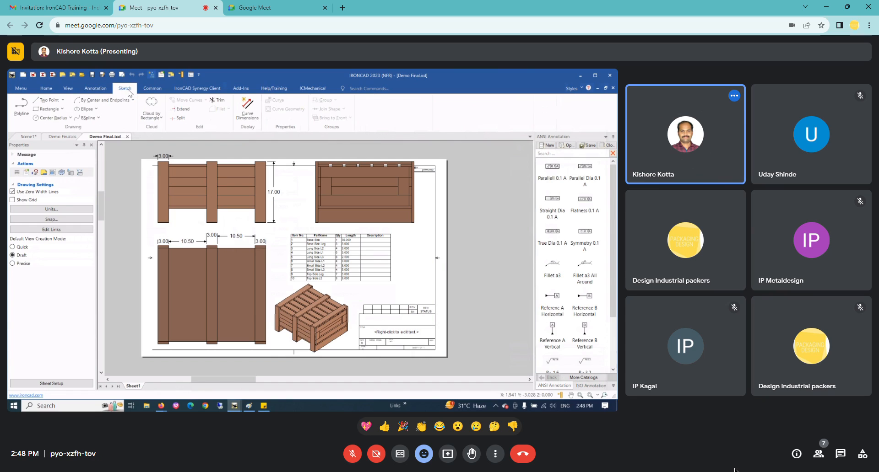
click(152, 88)
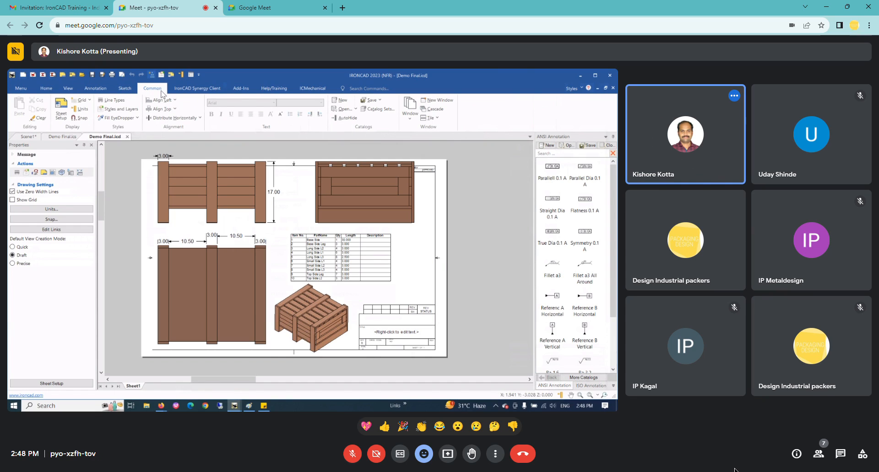
click(46, 89)
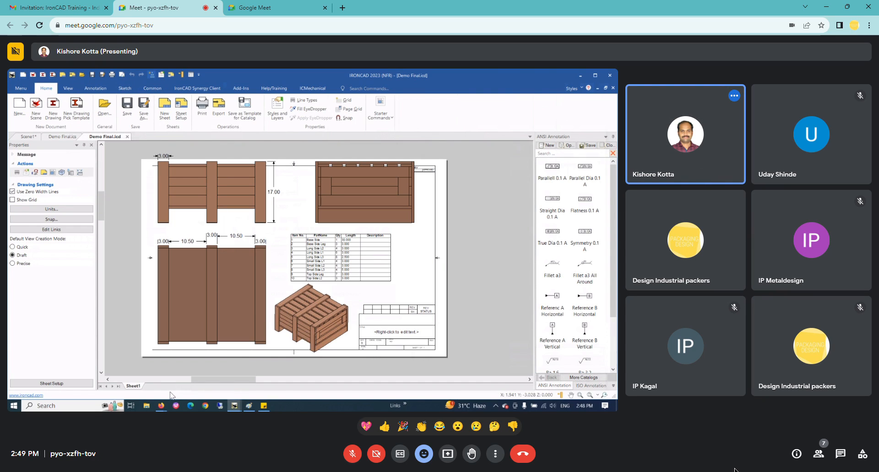
mouse_move(162, 406)
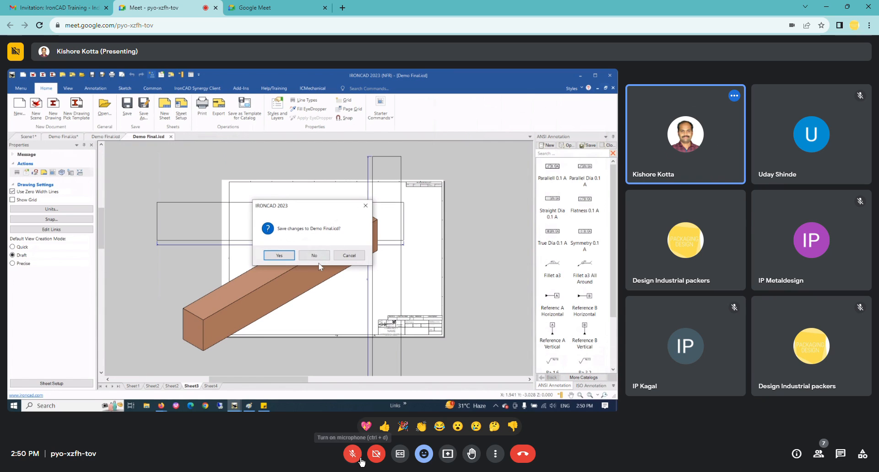
Switch to the Google Meet call and unmute the microphone to talk, muting it again after each of three turns
click(361, 459)
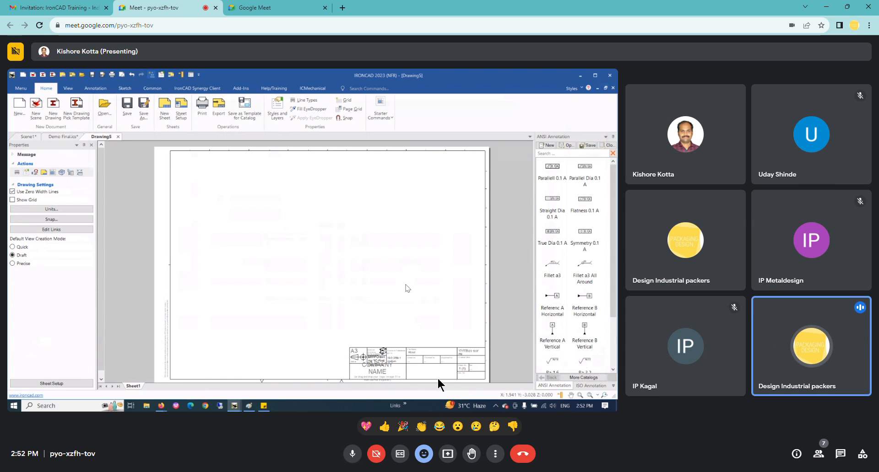
click(355, 456)
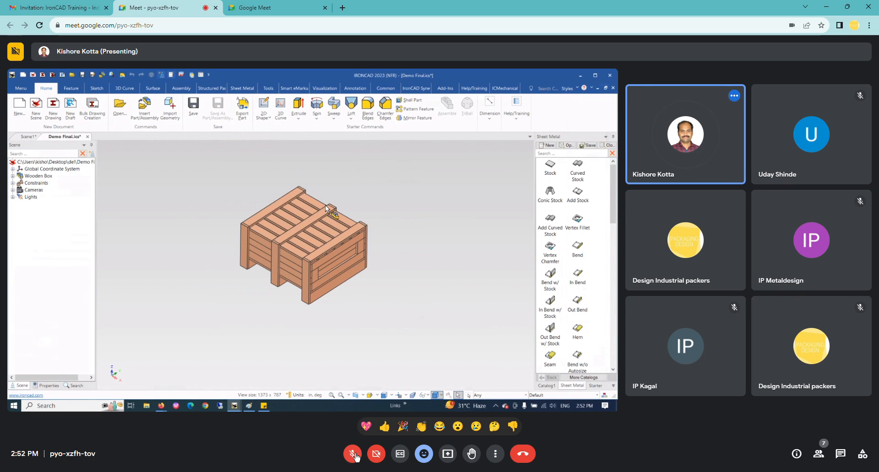
click(355, 456)
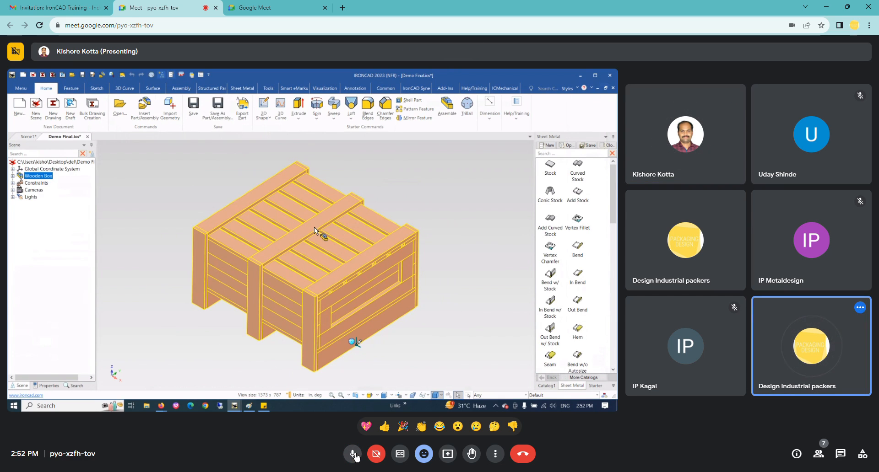
click(356, 456)
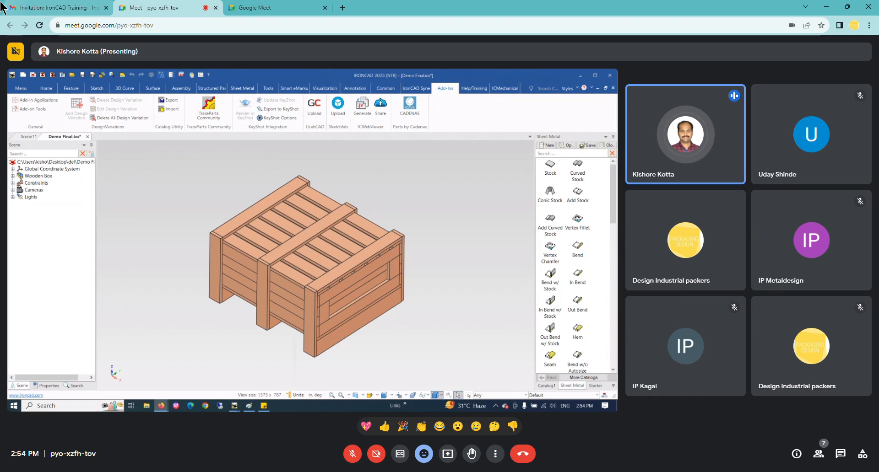
click(359, 460)
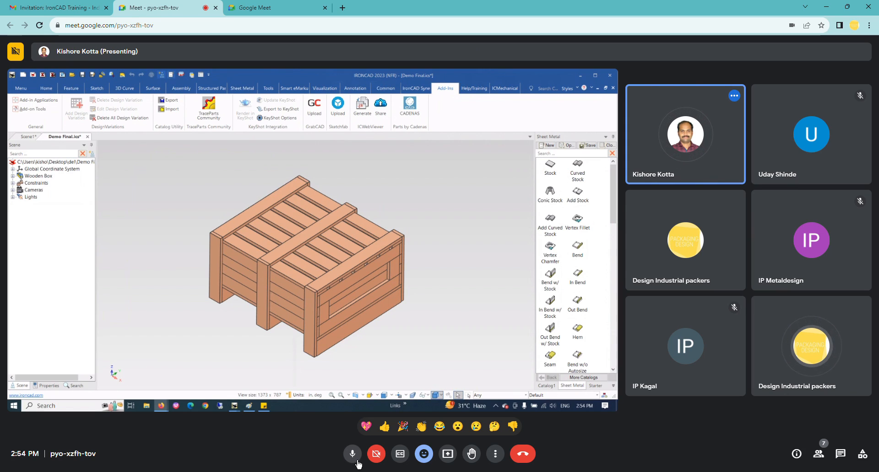
click(358, 461)
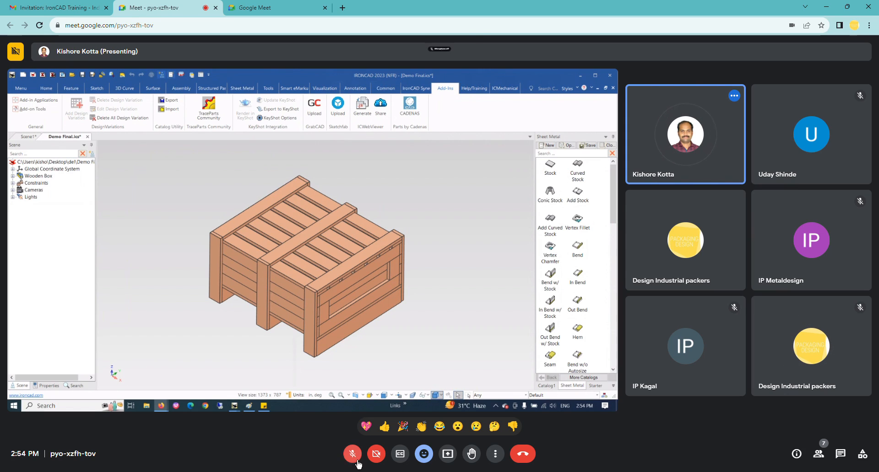